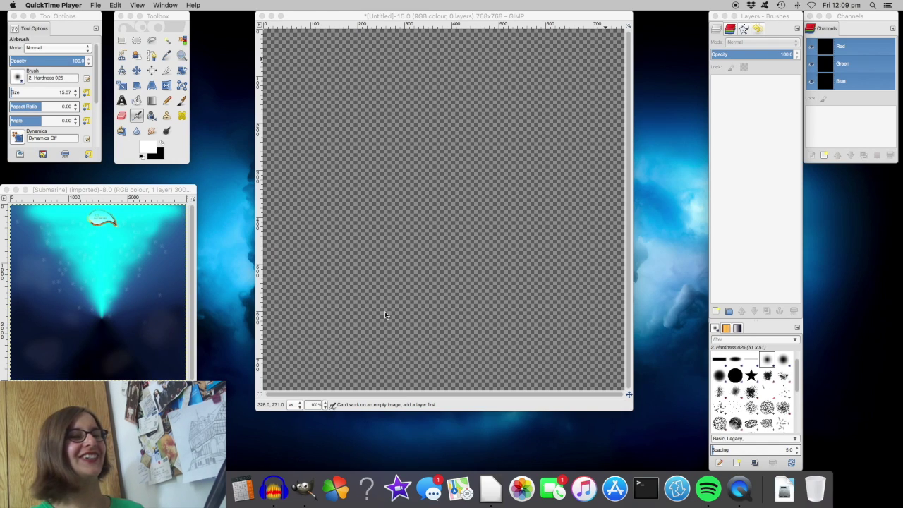
# Step: Create a transparent 768 × 768 px layer named "background" in the empty image
pyautogui.click(524, 62)
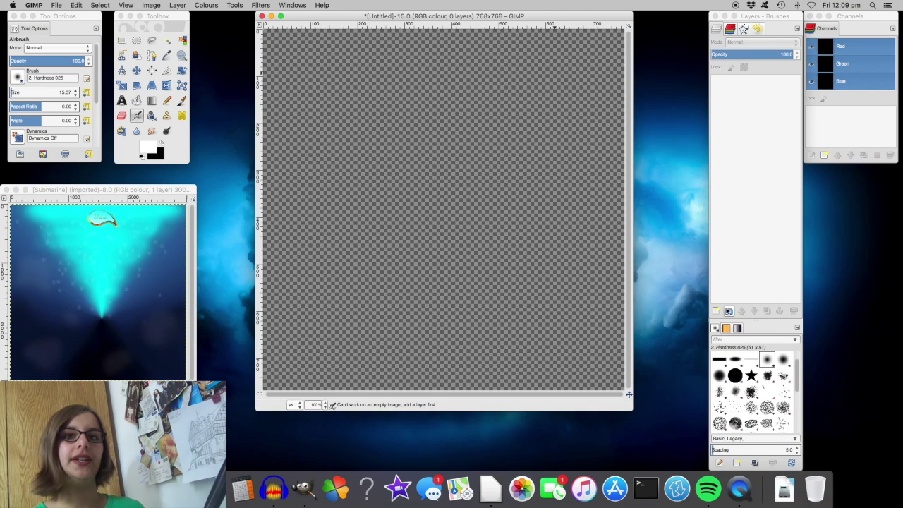
pyautogui.click(715, 310)
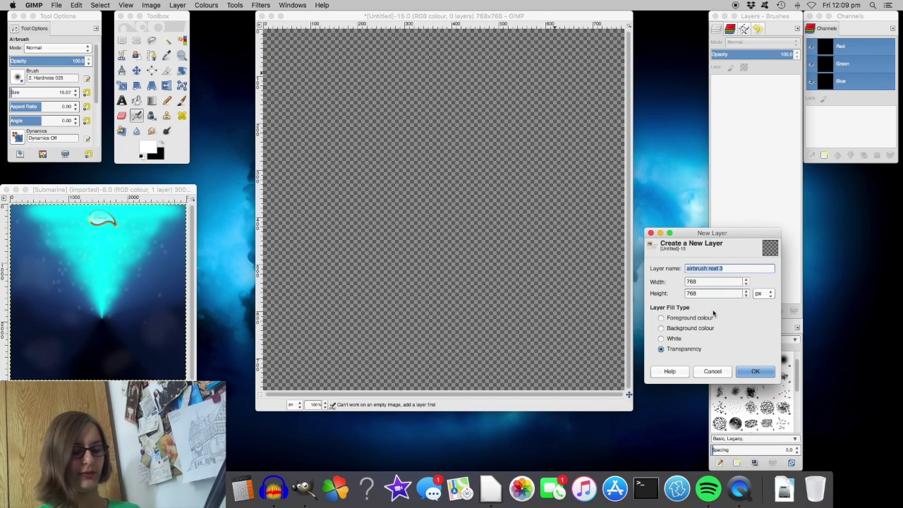
pyautogui.write('t')
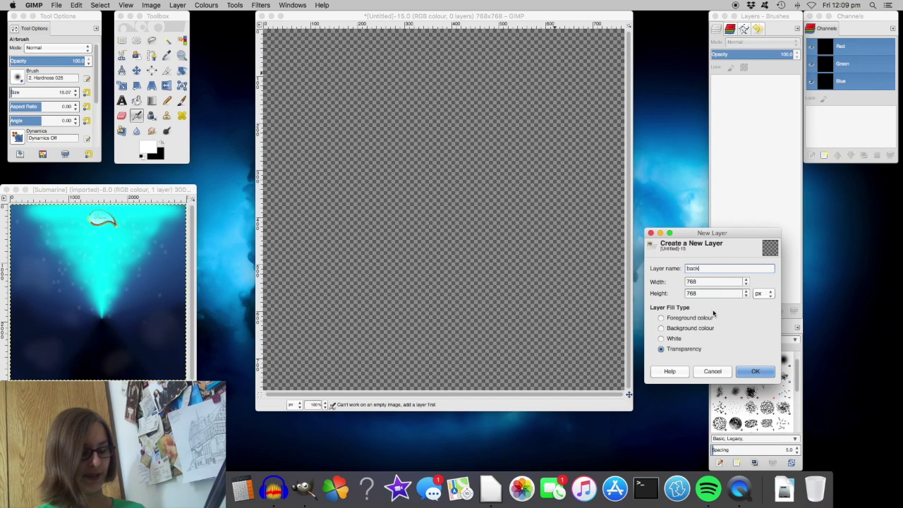
pyautogui.write('ackground')
pyautogui.press('Return')
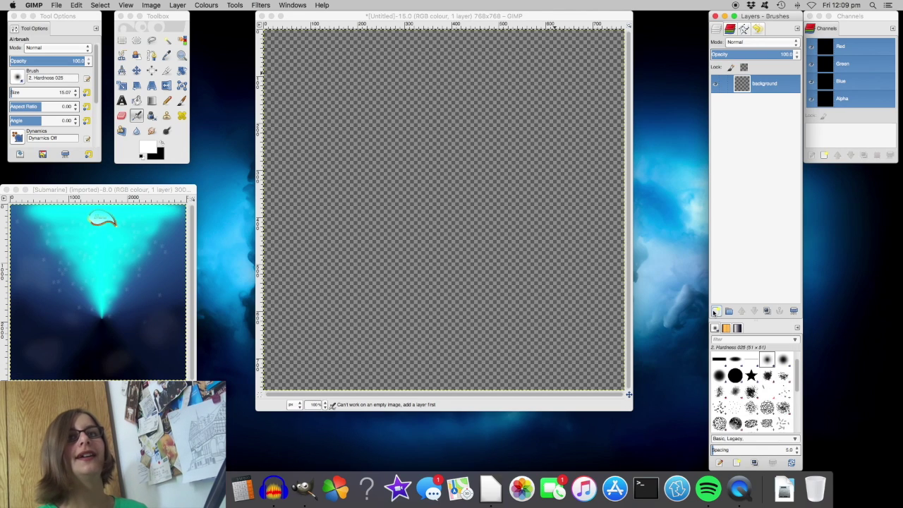
# Step: Set up the Blend tool with a Linear shape and the Deep Sea gradient
pyautogui.click(152, 100)
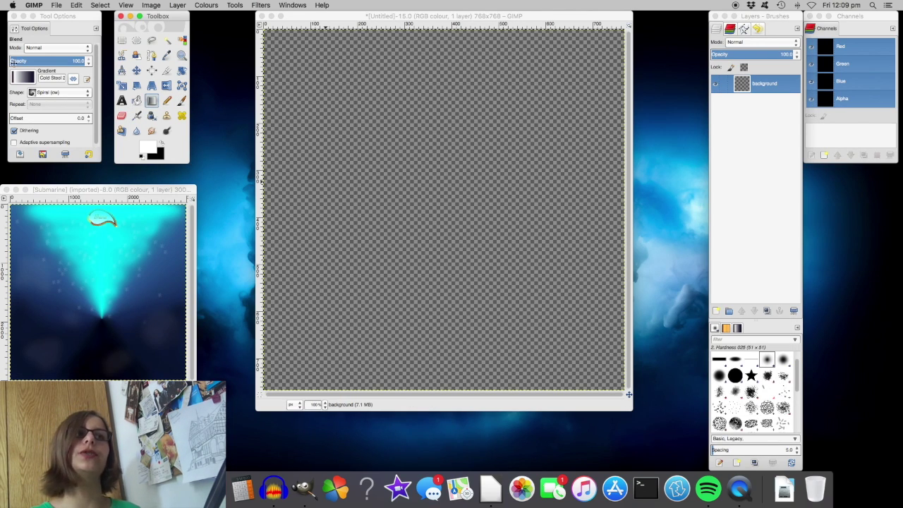
pyautogui.click(64, 94)
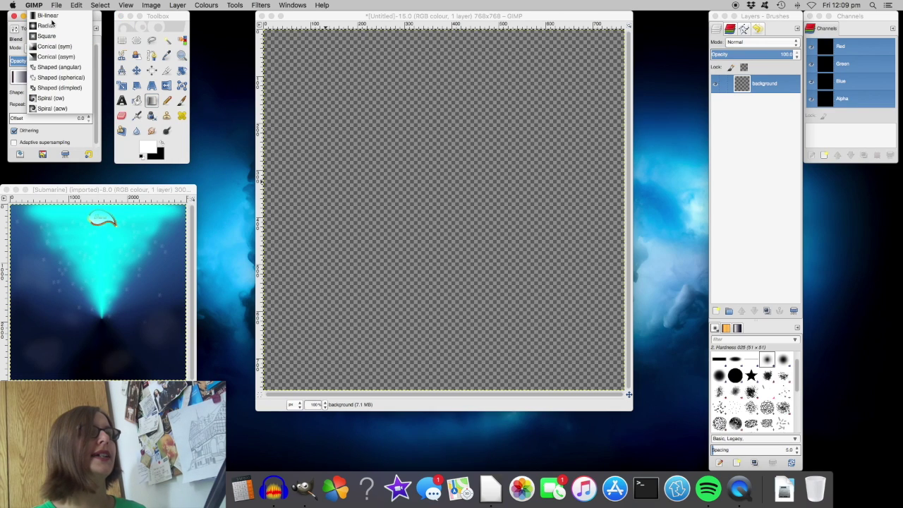
pyautogui.press('Escape')
pyautogui.click(53, 93)
pyautogui.click(51, 46)
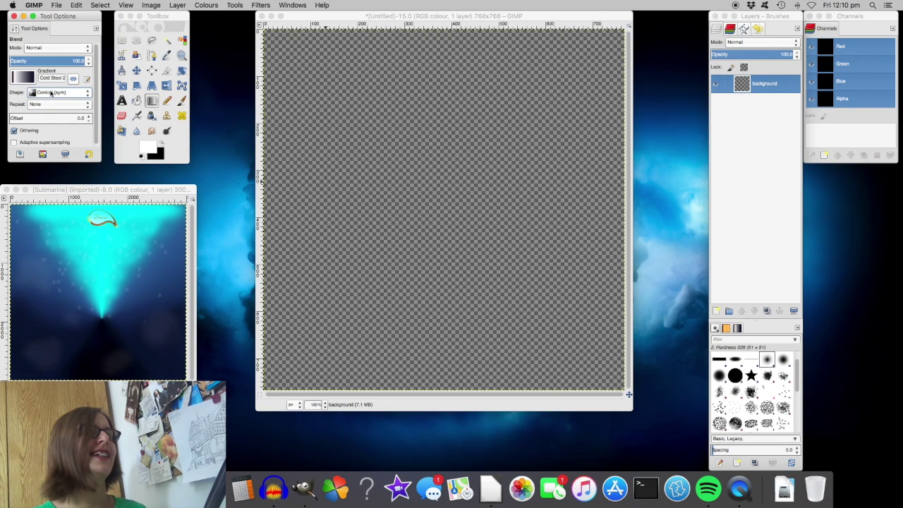
pyautogui.click(55, 94)
pyautogui.click(48, 50)
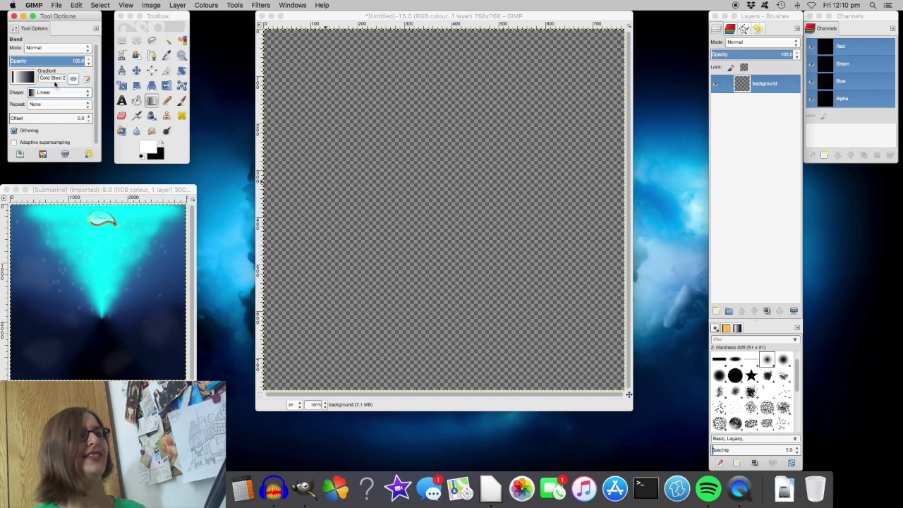
pyautogui.click(23, 77)
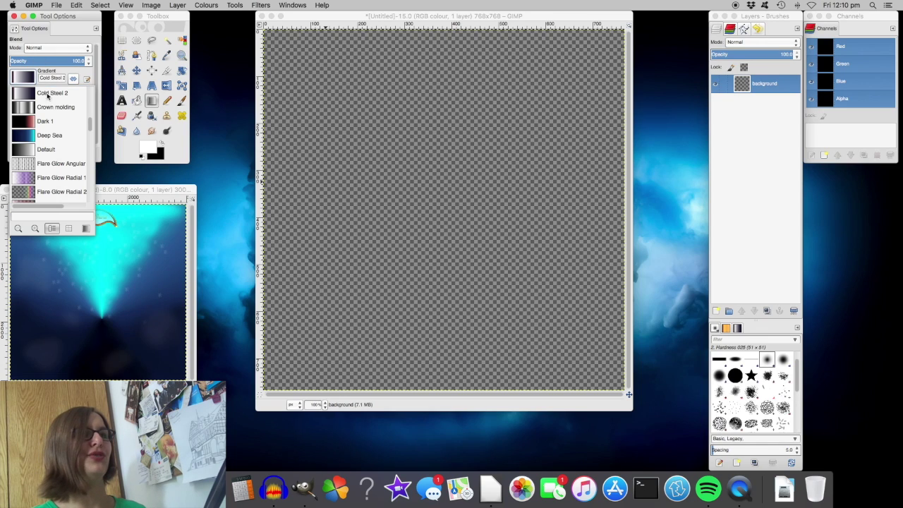
pyautogui.click(56, 136)
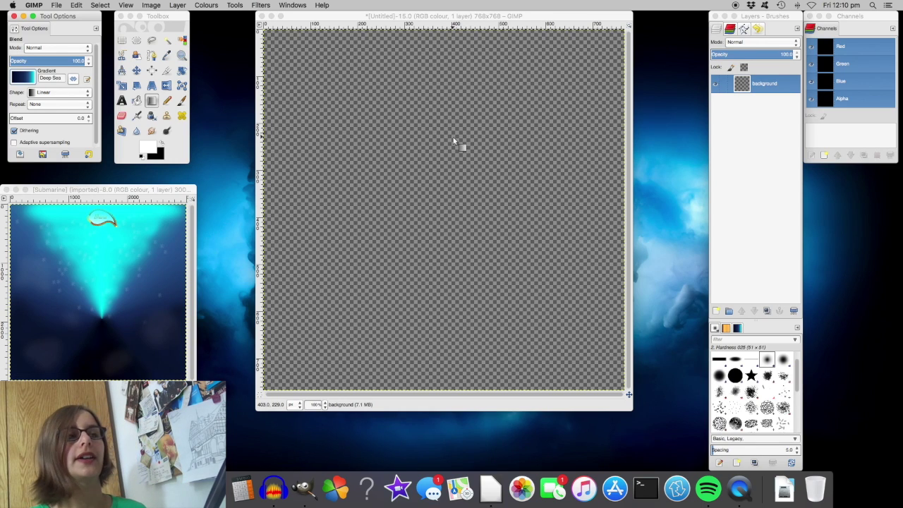
# Step: Fill the background layer with a vertical gradient that runs from dark navy at the bottom to cyan at the top
pyautogui.moveTo(435, 111); pyautogui.dragTo(436, 313)
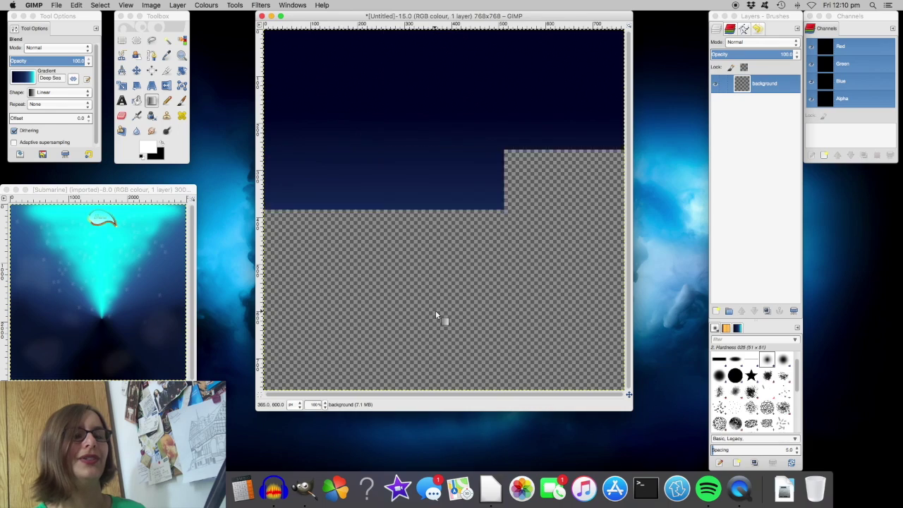
pyautogui.press('super+z')
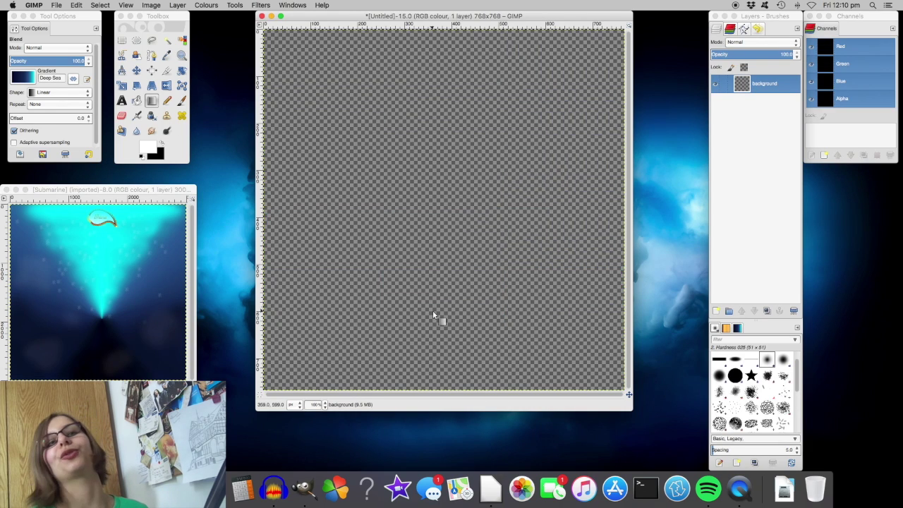
pyautogui.moveTo(450, 315); pyautogui.dragTo(449, 152)
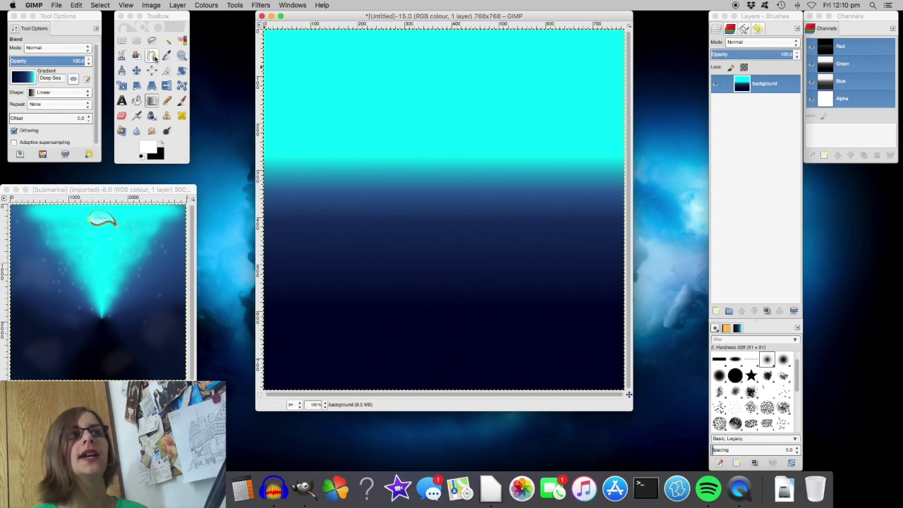
# Step: Sample the mid blue just below the cyan and paint over the whole cyan area with a 203.80 px paintbrush
pyautogui.click(166, 57)
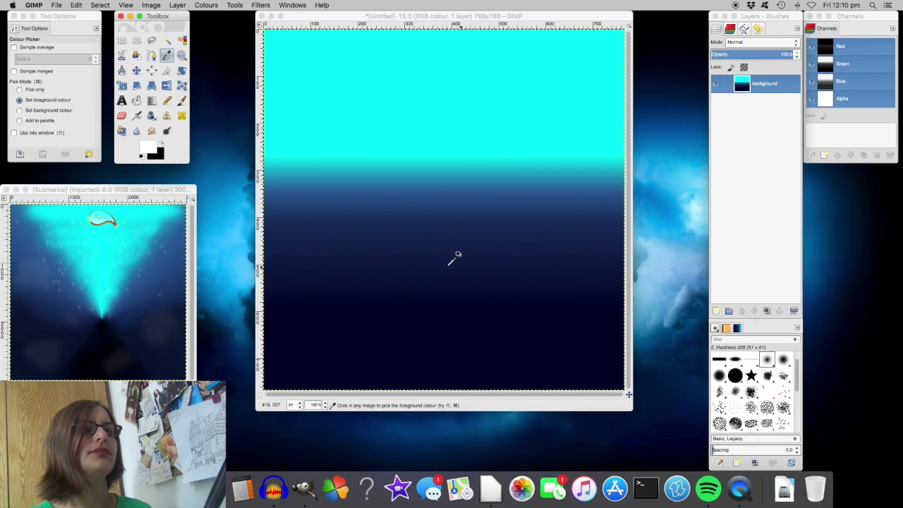
pyautogui.click(401, 198)
pyautogui.click(182, 103)
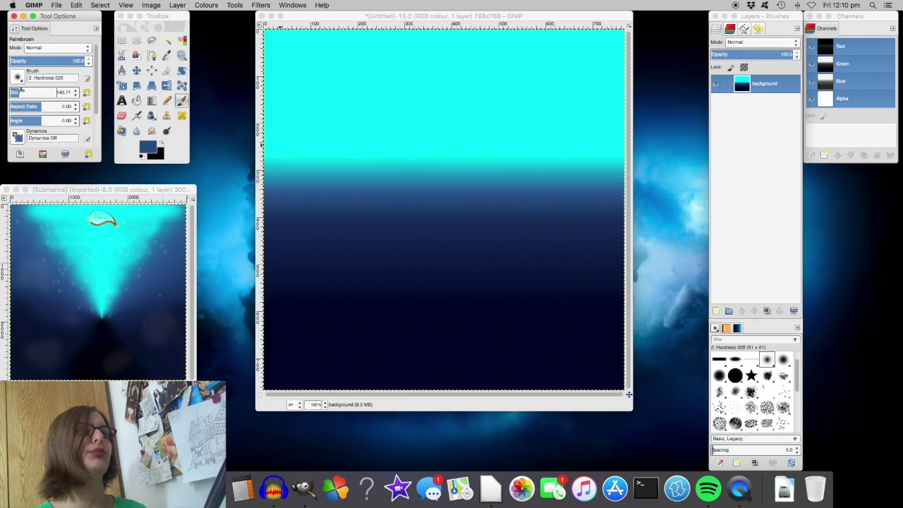
pyautogui.moveTo(597, 171)
pyautogui.mouseDown()
pyautogui.moveTo(302, 162)
pyautogui.moveTo(596, 99)
pyautogui.mouseUp()
pyautogui.moveTo(537, 53); pyautogui.dragTo(303, 40)
pyautogui.moveTo(303, 106)
pyautogui.mouseDown()
pyautogui.moveTo(302, 132)
pyautogui.moveTo(276, 139)
pyautogui.moveTo(282, 155)
pyautogui.moveTo(617, 149)
pyautogui.moveTo(598, 62)
pyautogui.moveTo(576, 53)
pyautogui.moveTo(654, 92)
pyautogui.mouseUp()
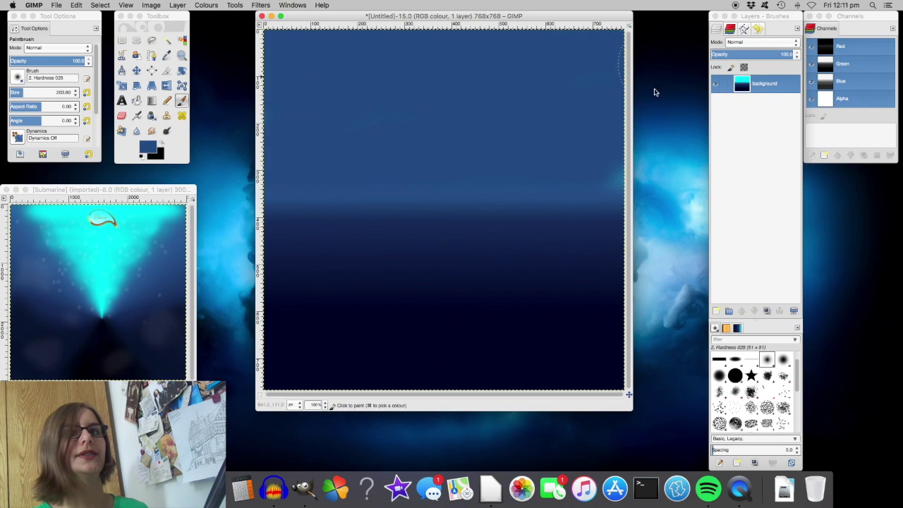
# Step: Resample the mid blue from the canvas and brighten the foreground colour to 306ab1 by raising its value to 69
pyautogui.click(165, 55)
pyautogui.click(346, 202)
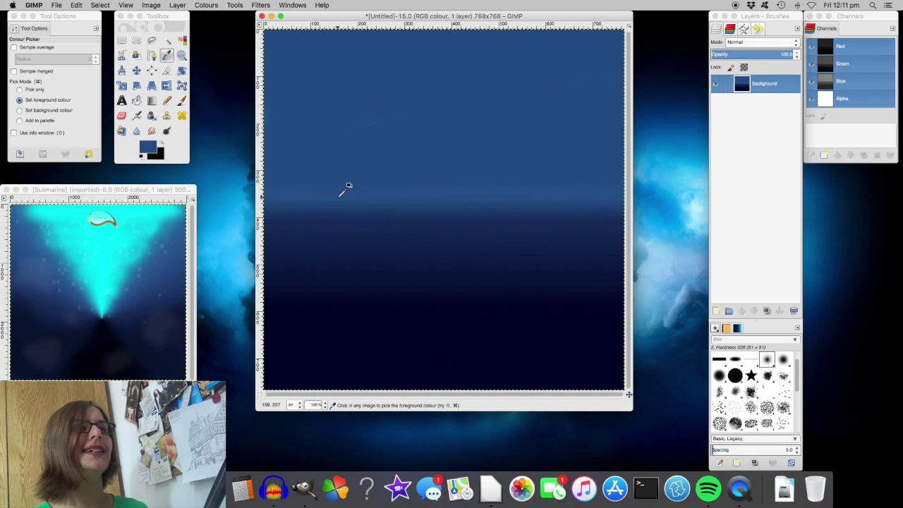
pyautogui.click(181, 100)
pyautogui.click(147, 147)
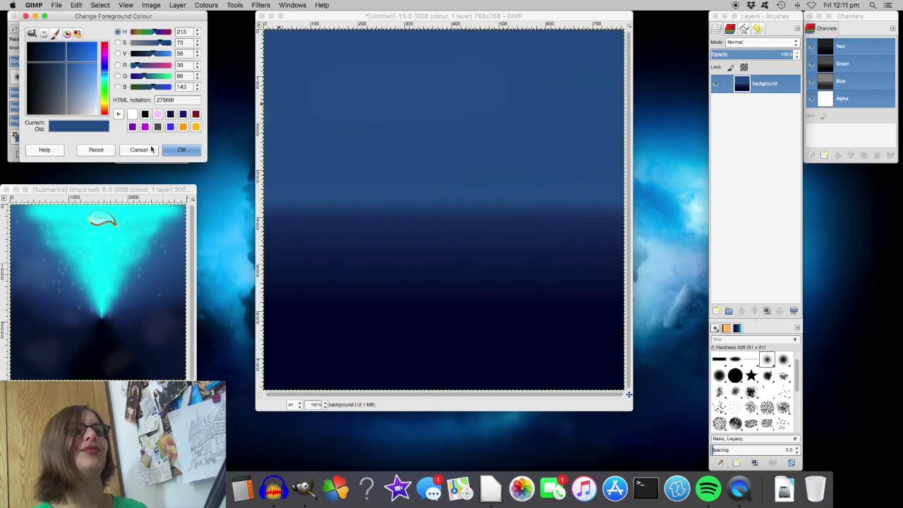
pyautogui.moveTo(157, 54); pyautogui.dragTo(163, 54)
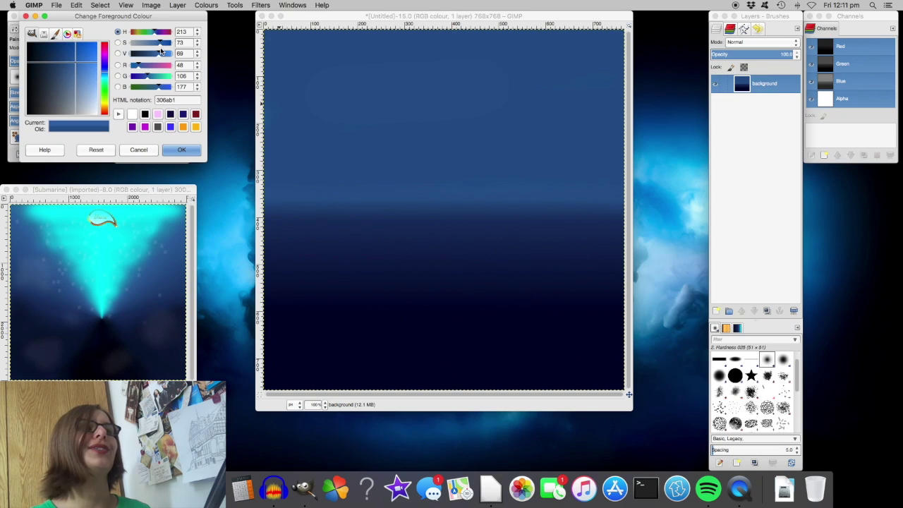
pyautogui.click(183, 150)
# Step: Paint the entire upper part of the background layer with the brighter blue, down to the dark navy edge
pyautogui.moveTo(568, 134); pyautogui.dragTo(303, 141)
pyautogui.moveTo(297, 99)
pyautogui.mouseDown()
pyautogui.moveTo(383, 111)
pyautogui.moveTo(562, 89)
pyautogui.moveTo(263, 49)
pyautogui.moveTo(662, 46)
pyautogui.mouseUp()
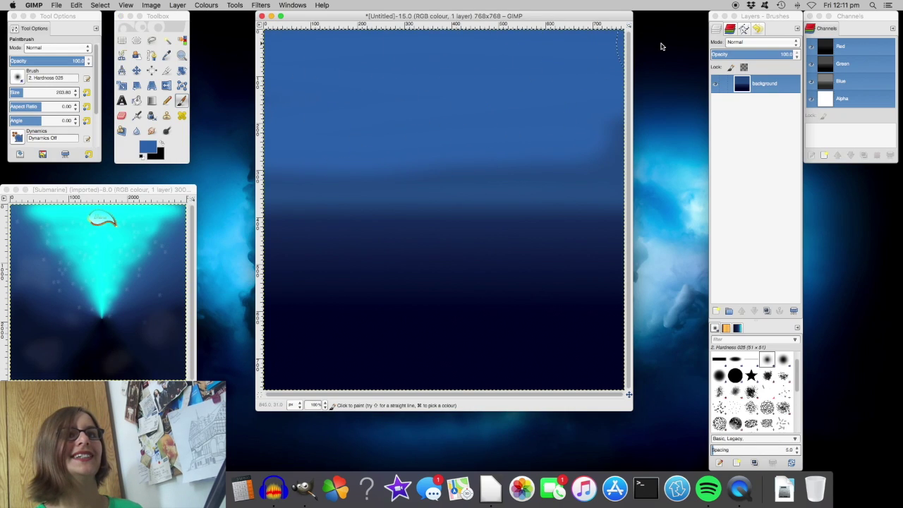
pyautogui.moveTo(272, 164)
pyautogui.mouseDown()
pyautogui.moveTo(446, 177)
pyautogui.moveTo(571, 173)
pyautogui.moveTo(626, 163)
pyautogui.moveTo(633, 125)
pyautogui.mouseUp()
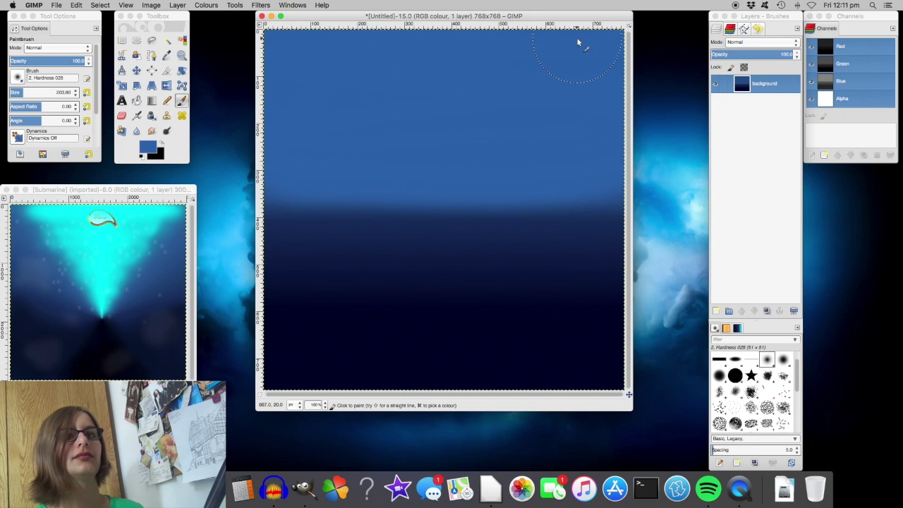
# Step: Add a transparent layer named "smoothing" above the background, keeping its size at 768 × 768 px
pyautogui.click(715, 311)
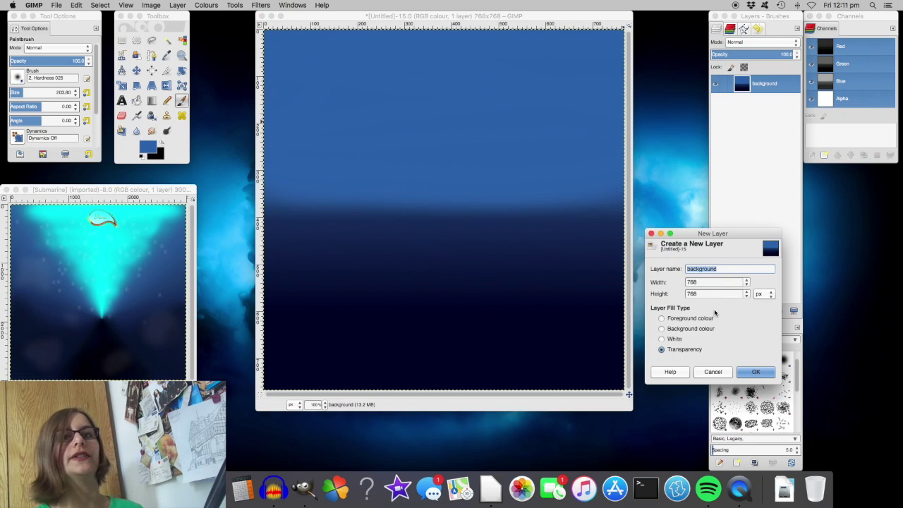
pyautogui.click(721, 295)
pyautogui.write('smooth')
pyautogui.press('BackSpace')
pyautogui.press('BackSpace')
pyautogui.press('BackSpace')
pyautogui.press('BackSpace')
pyautogui.press('BackSpace')
pyautogui.press('BackSpace')
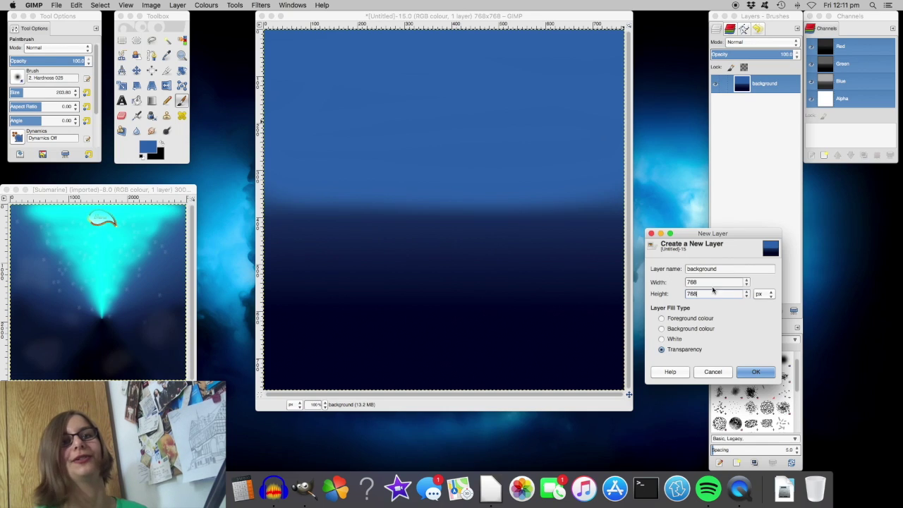
pyautogui.hotkey('shift', 'Tab')
pyautogui.hotkey('shift', 'Tab')
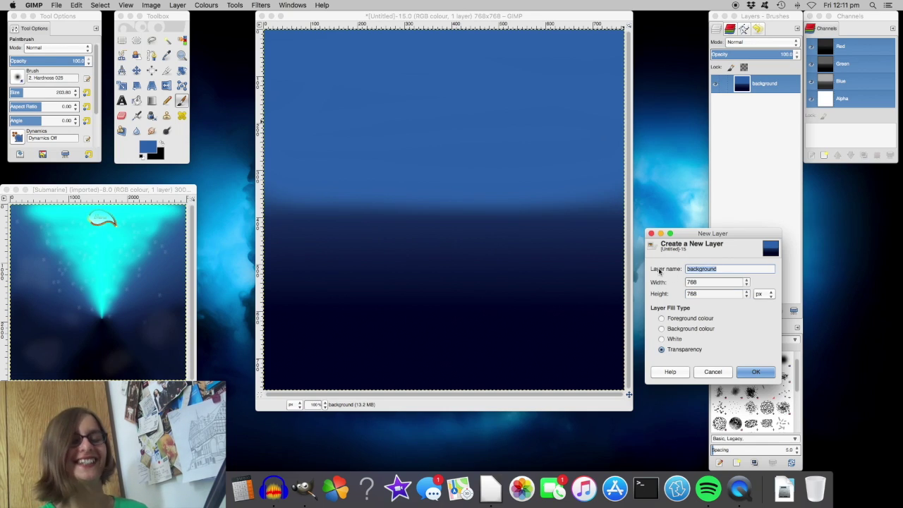
pyautogui.write('sm')
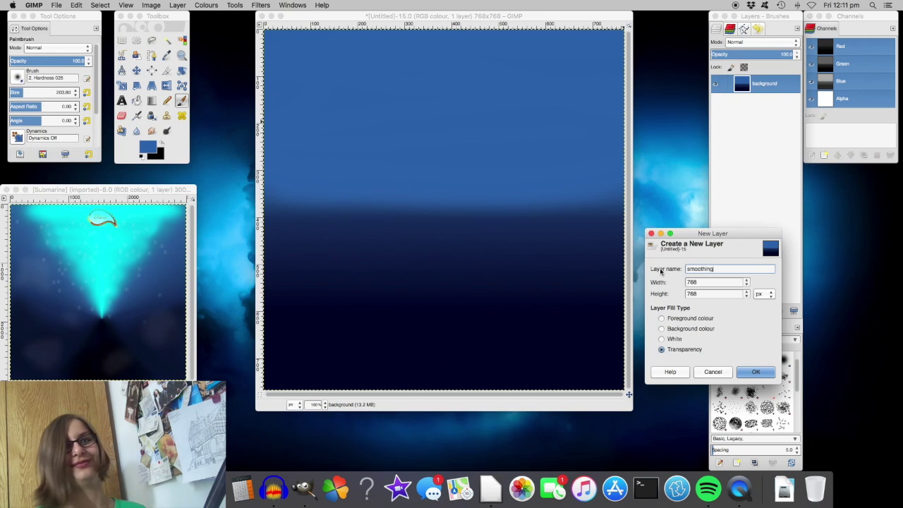
pyautogui.write('oothing')
pyautogui.press('Return')
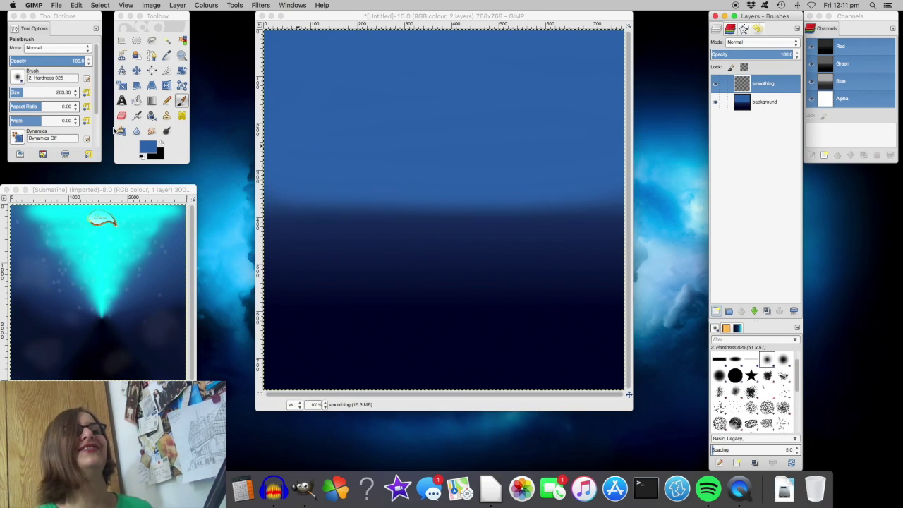
# Step: Airbrush the darkest navy, sampled from the background layer, across the lower dark area on the smoothing layer, curving up towards the sides
pyautogui.click(137, 116)
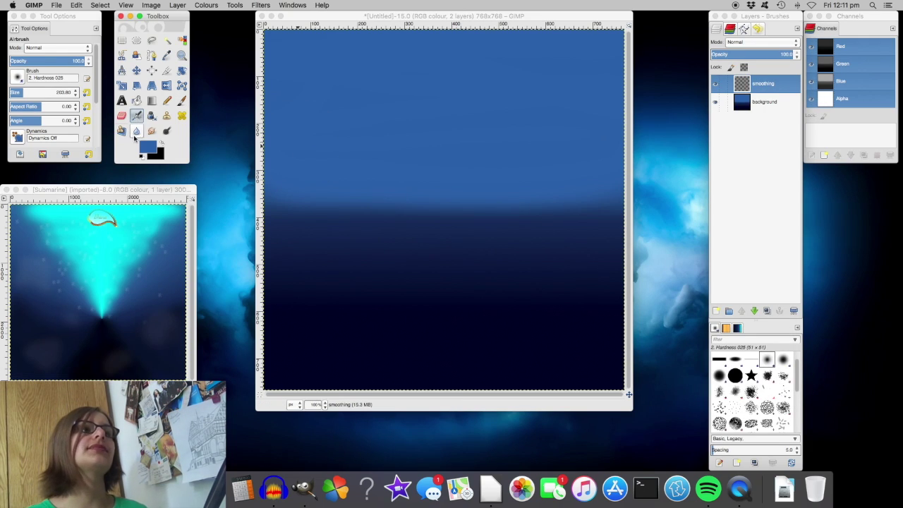
pyautogui.click(166, 55)
pyautogui.click(765, 101)
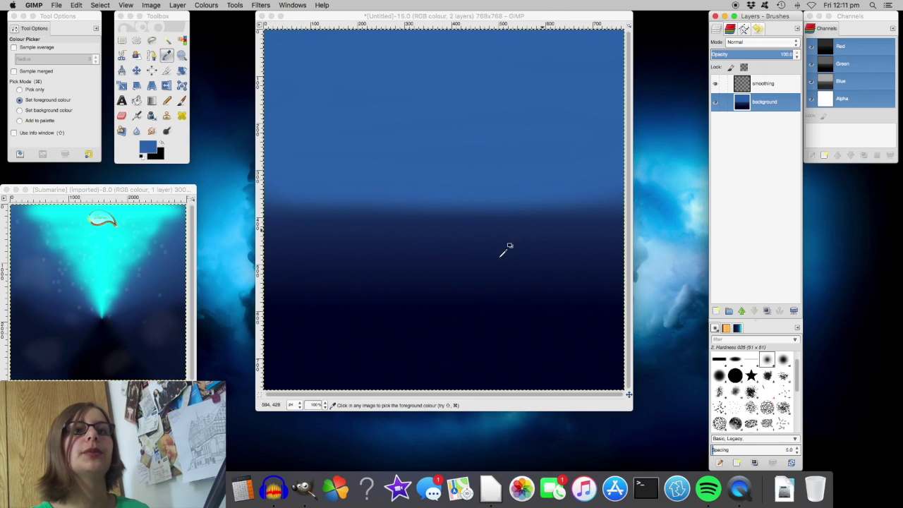
pyautogui.click(468, 348)
pyautogui.click(756, 82)
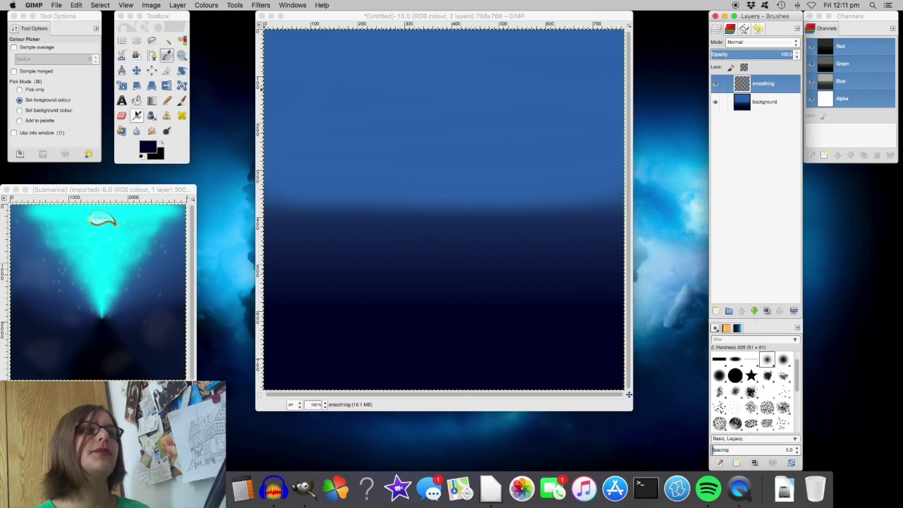
pyautogui.click(137, 116)
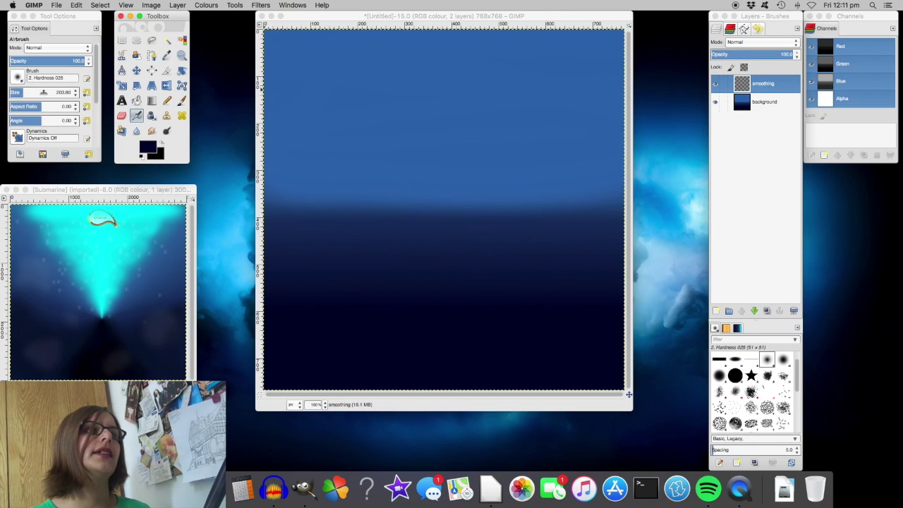
pyautogui.click(624, 272)
pyautogui.moveTo(532, 279); pyautogui.dragTo(213, 282)
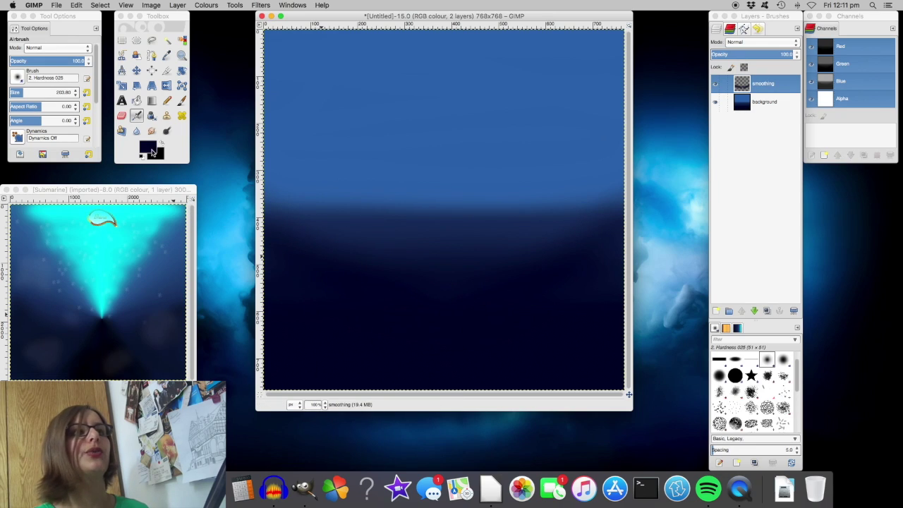
# Step: Sample a medium navy from the background layer and airbrush it along the blue-to-dark boundary on the smoothing layer
pyautogui.click(166, 55)
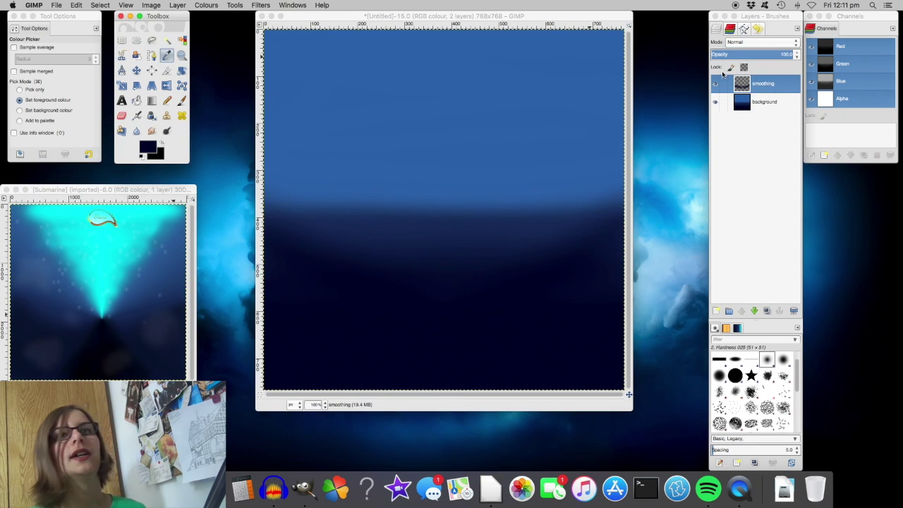
pyautogui.click(774, 101)
pyautogui.click(329, 146)
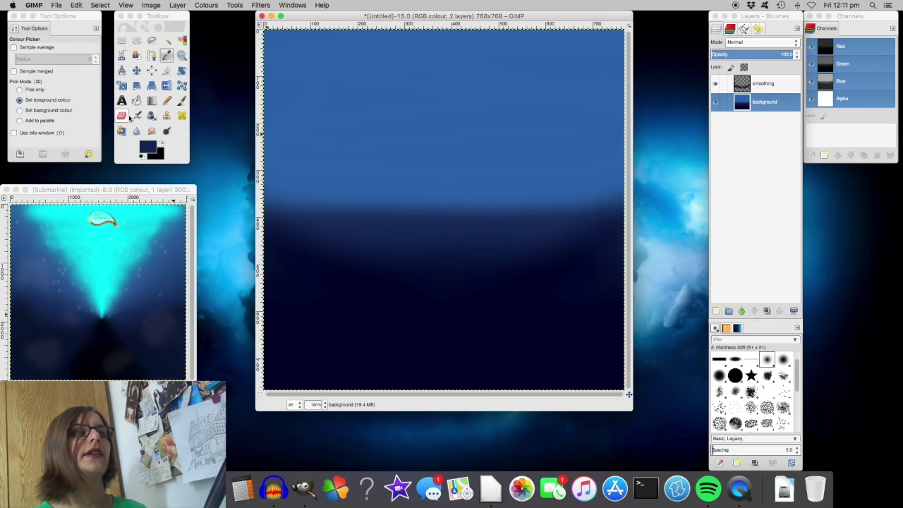
pyautogui.click(136, 115)
pyautogui.click(763, 83)
pyautogui.moveTo(416, 212)
pyautogui.mouseDown()
pyautogui.moveTo(372, 209)
pyautogui.moveTo(664, 196)
pyautogui.moveTo(480, 212)
pyautogui.moveTo(251, 197)
pyautogui.moveTo(658, 176)
pyautogui.moveTo(343, 186)
pyautogui.moveTo(205, 177)
pyautogui.mouseUp()
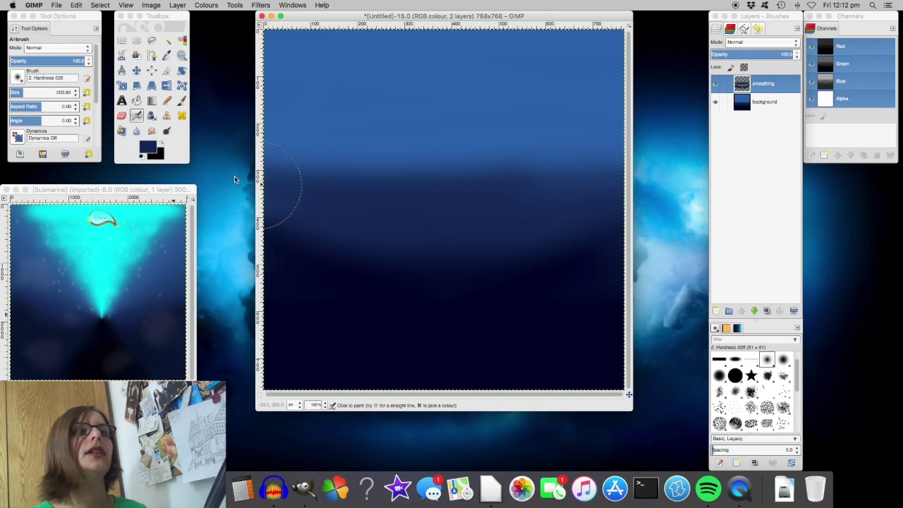
pyautogui.moveTo(250, 173)
pyautogui.mouseDown()
pyautogui.moveTo(278, 171)
pyautogui.moveTo(275, 164)
pyautogui.moveTo(317, 180)
pyautogui.moveTo(416, 190)
pyautogui.moveTo(602, 180)
pyautogui.moveTo(651, 161)
pyautogui.moveTo(620, 197)
pyautogui.moveTo(551, 226)
pyautogui.moveTo(456, 239)
pyautogui.moveTo(335, 225)
pyautogui.moveTo(276, 181)
pyautogui.mouseUp()
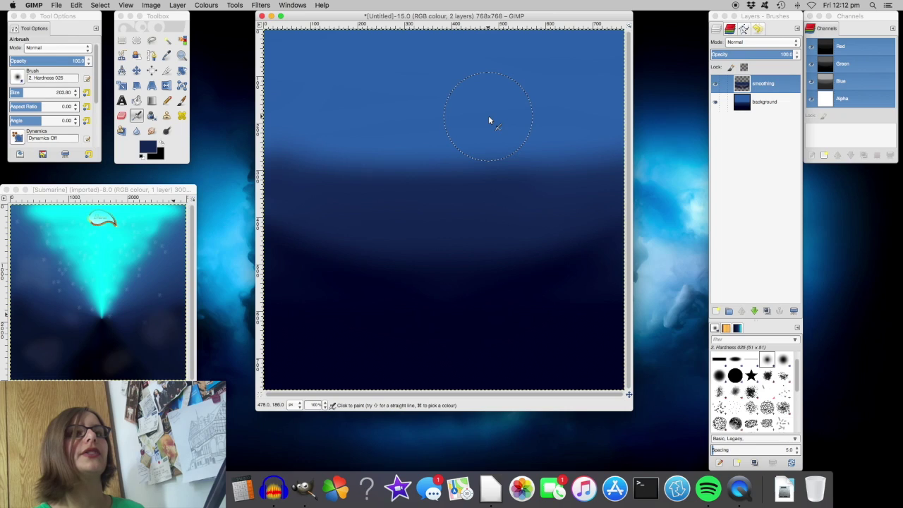
# Step: Add a transparent 768 × 768 px layer named "2" above the smoothing layer and set its opacity to 54.5
pyautogui.click(715, 311)
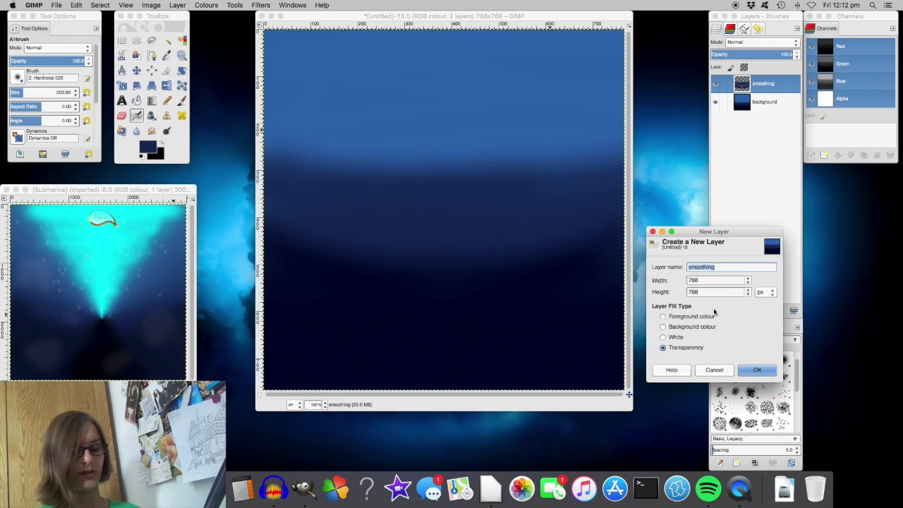
pyautogui.write('2')
pyautogui.press('Return')
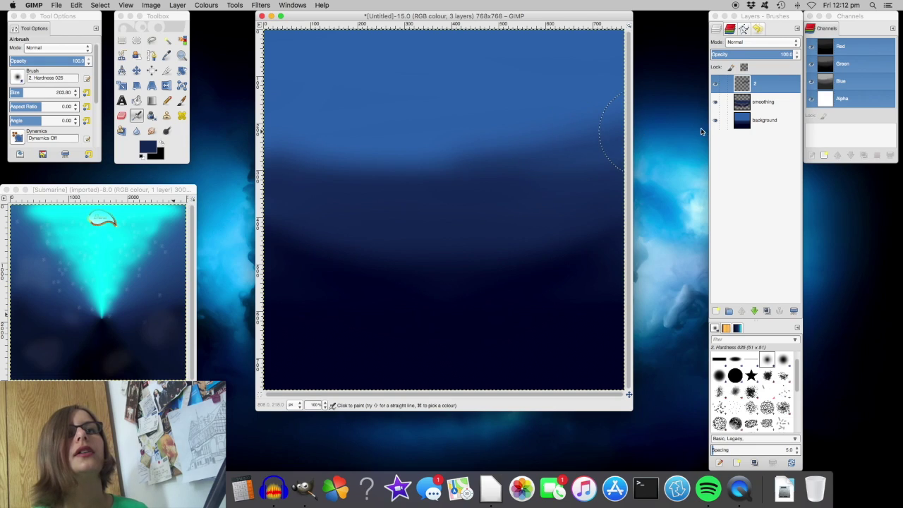
pyautogui.click(755, 54)
# Step: Airbrush the medium navy along the boundary between the bright blue and navy bands on layer 2, curving up towards the sides
pyautogui.moveTo(472, 170)
pyautogui.mouseDown()
pyautogui.moveTo(650, 129)
pyautogui.moveTo(570, 158)
pyautogui.moveTo(497, 163)
pyautogui.moveTo(366, 159)
pyautogui.moveTo(270, 137)
pyautogui.mouseUp()
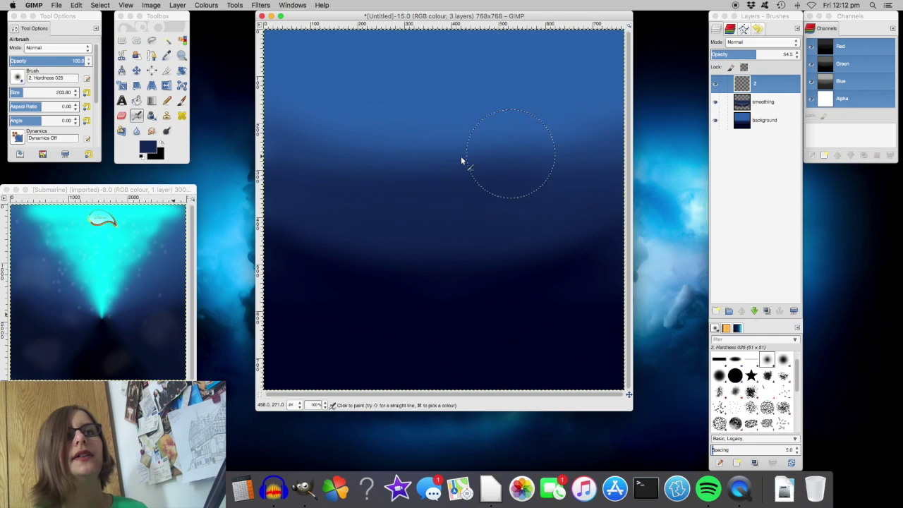
pyautogui.moveTo(462, 161)
pyautogui.mouseDown()
pyautogui.moveTo(564, 135)
pyautogui.moveTo(477, 151)
pyautogui.moveTo(209, 97)
pyautogui.mouseUp()
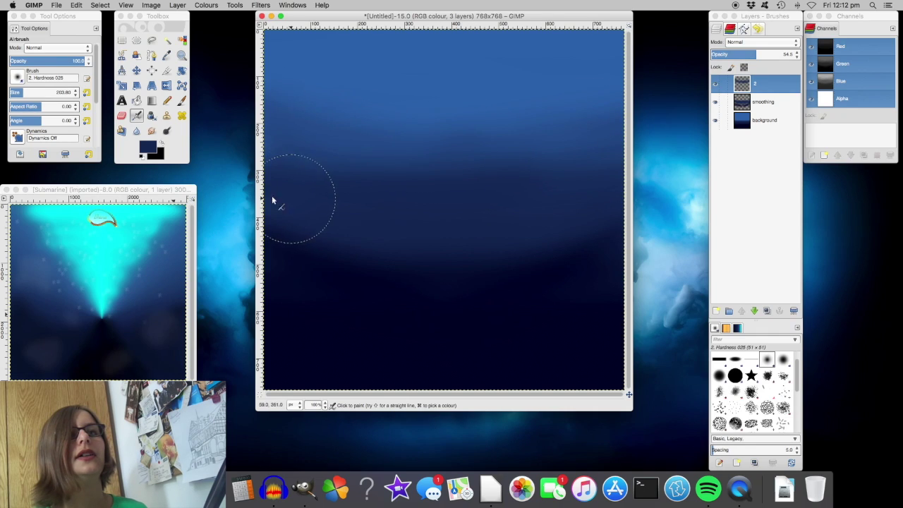
pyautogui.moveTo(259, 212)
pyautogui.mouseDown()
pyautogui.moveTo(339, 238)
pyautogui.moveTo(259, 221)
pyautogui.mouseUp()
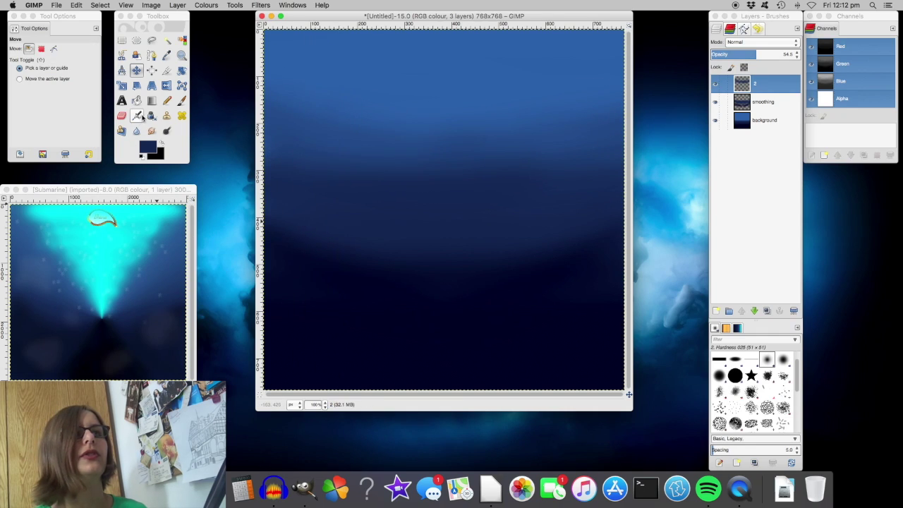
pyautogui.click(140, 117)
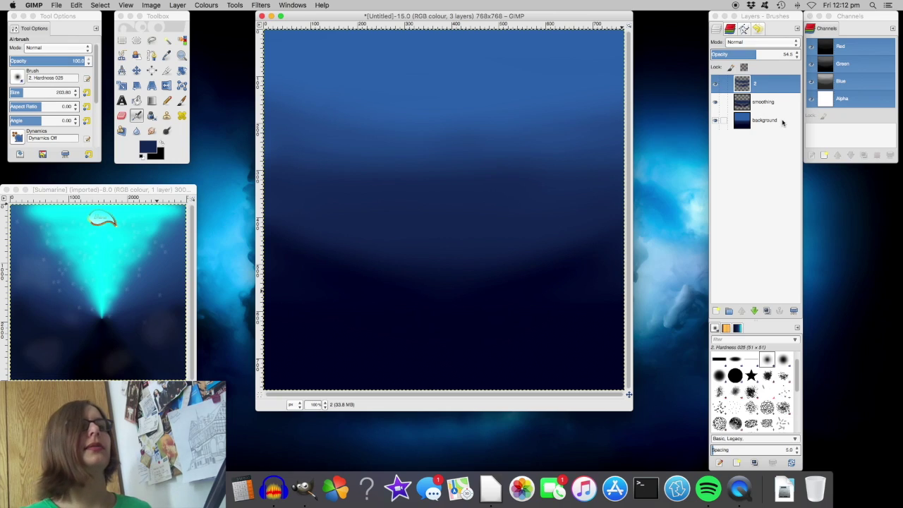
# Step: Add a transparent 768 × 768 px layer named "3" at the top of the layer stack
pyautogui.click(717, 311)
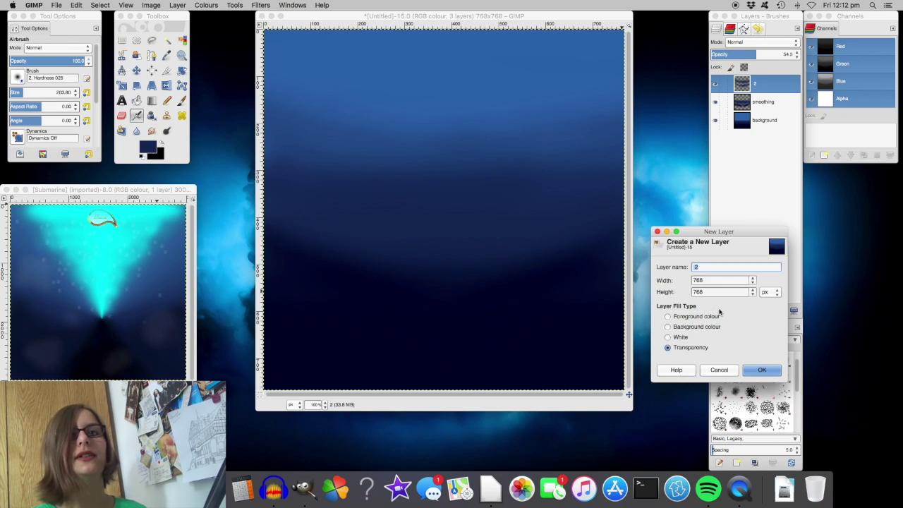
pyautogui.write('3')
pyautogui.press('Return')
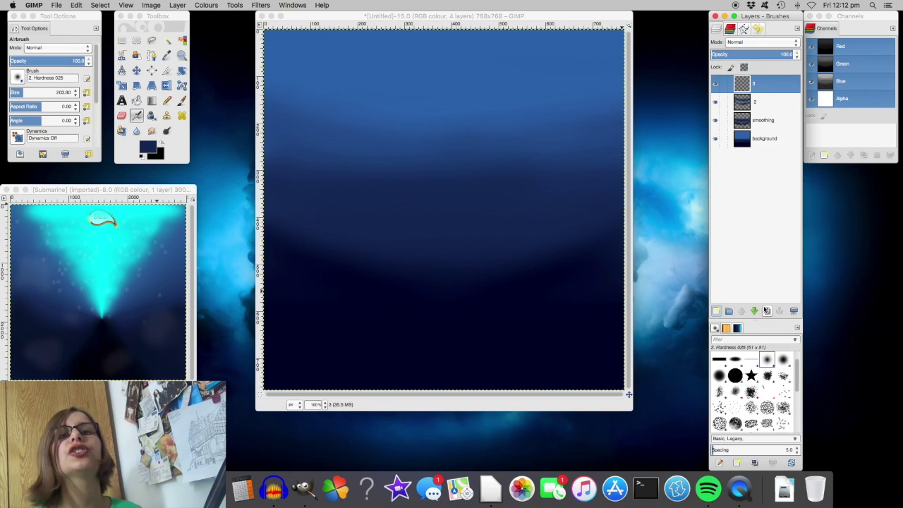
pyautogui.click(754, 311)
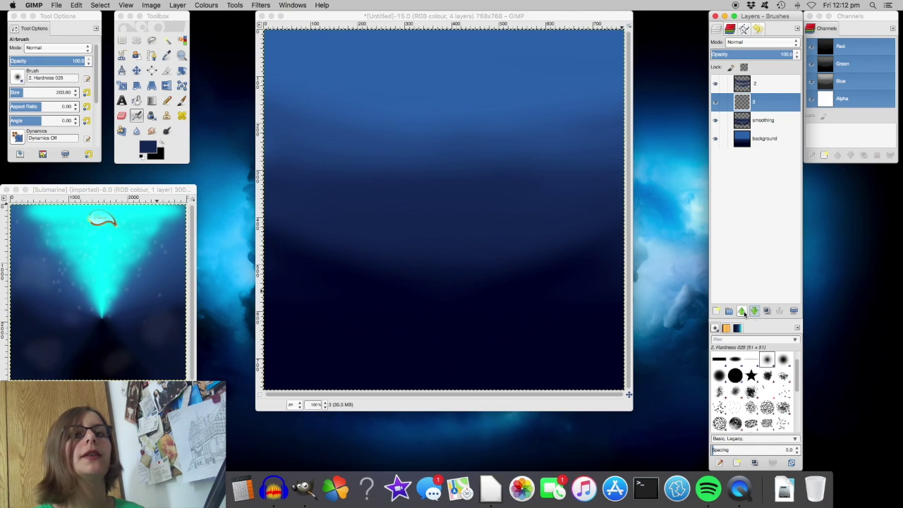
pyautogui.click(741, 312)
# Step: Sample the darkest navy from the background layer and airbrush it along the edge of the dark area on layer 3
pyautogui.press('o')
pyautogui.click(348, 339)
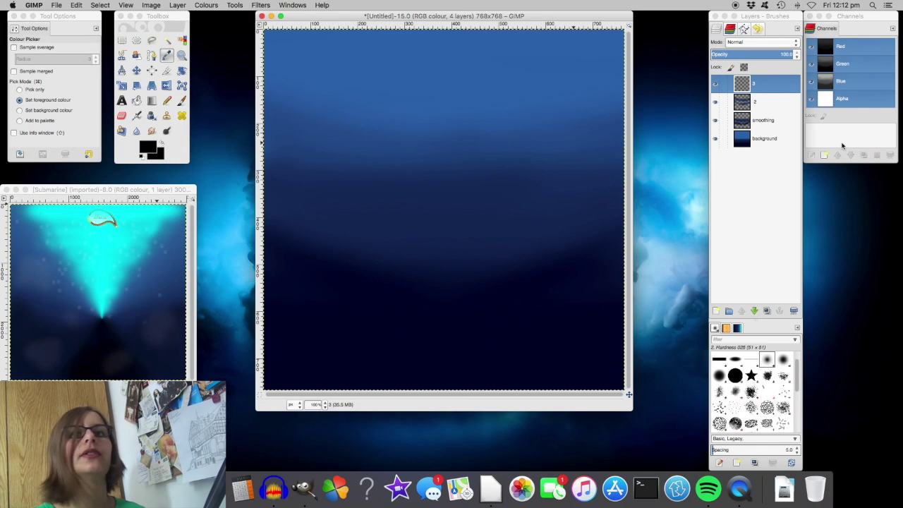
pyautogui.click(780, 136)
pyautogui.click(412, 306)
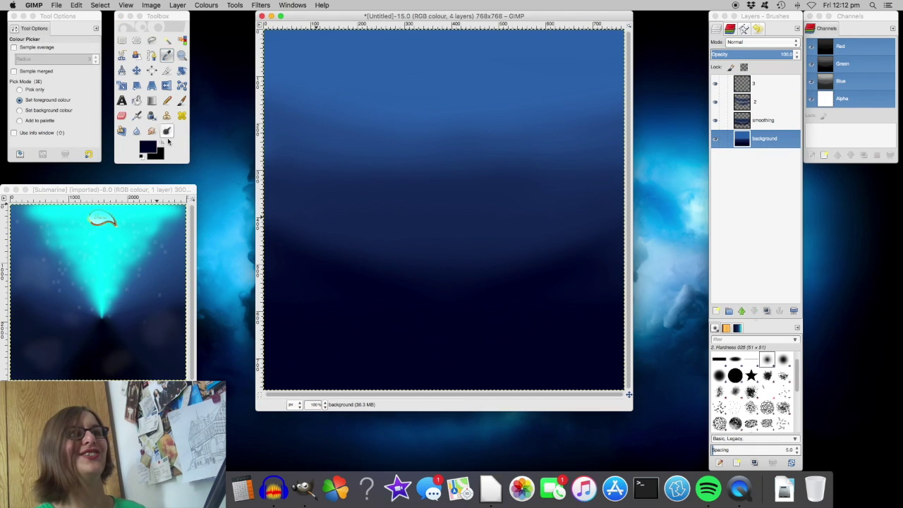
pyautogui.click(137, 115)
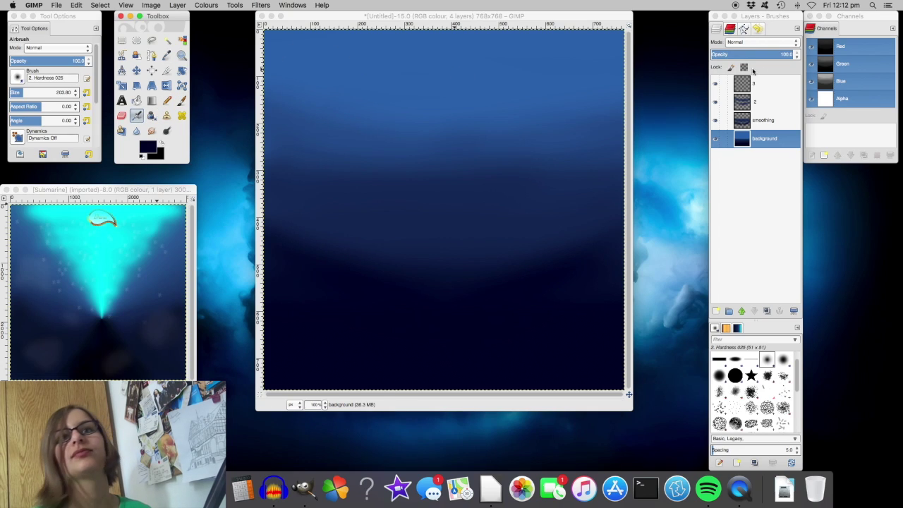
pyautogui.click(760, 83)
pyautogui.click(514, 273)
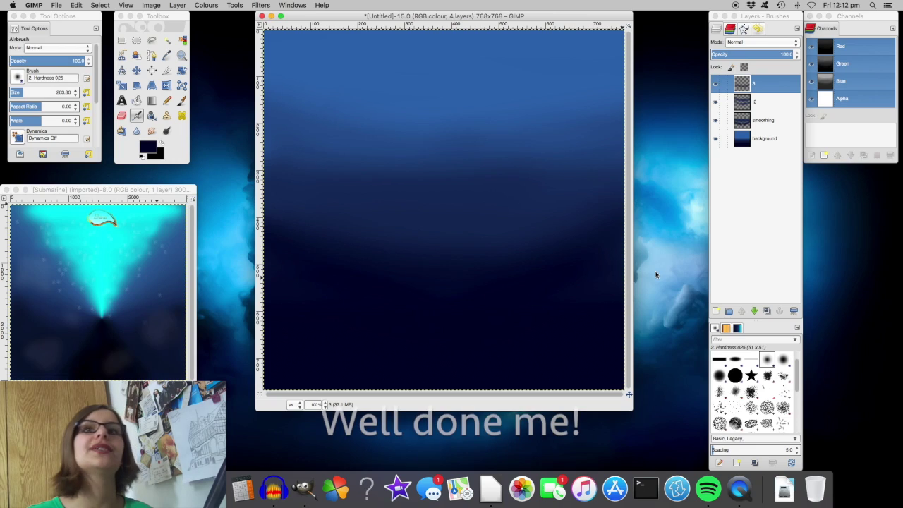
# Step: Delete all existing layers and add a new transparent 768 × 768 px layer named "background"
pyautogui.click(794, 311)
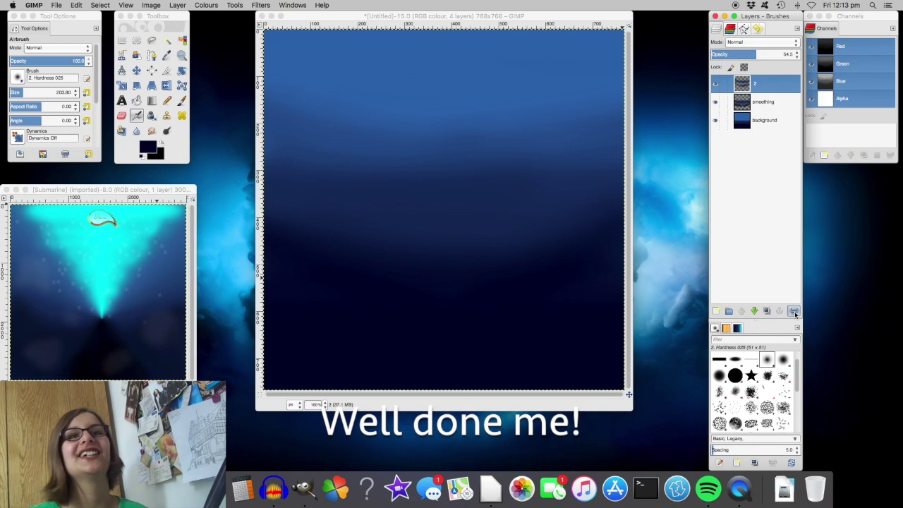
pyautogui.click(794, 311)
pyautogui.click(793, 312)
pyautogui.click(794, 311)
pyautogui.click(717, 311)
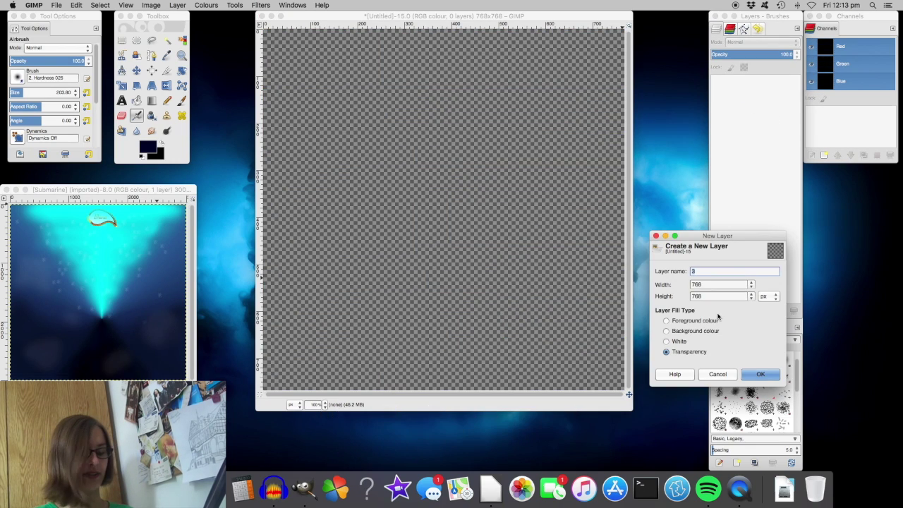
pyautogui.click(761, 374)
# Step: Fill the background layer with a Conical (sym) Deep Sea gradient, drawn from just below the canvas centre straight down to the bottom edge
pyautogui.click(150, 103)
pyautogui.click(58, 94)
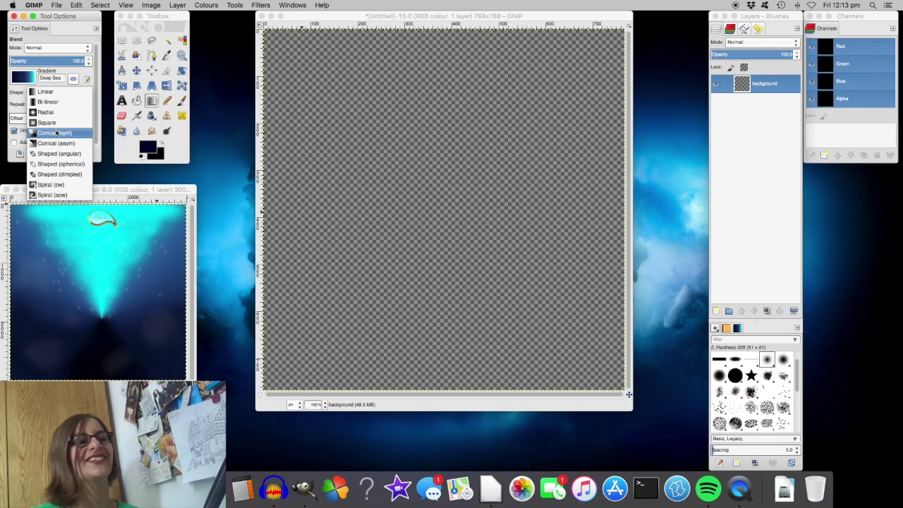
pyautogui.click(57, 134)
pyautogui.moveTo(449, 230); pyautogui.dragTo(448, 396)
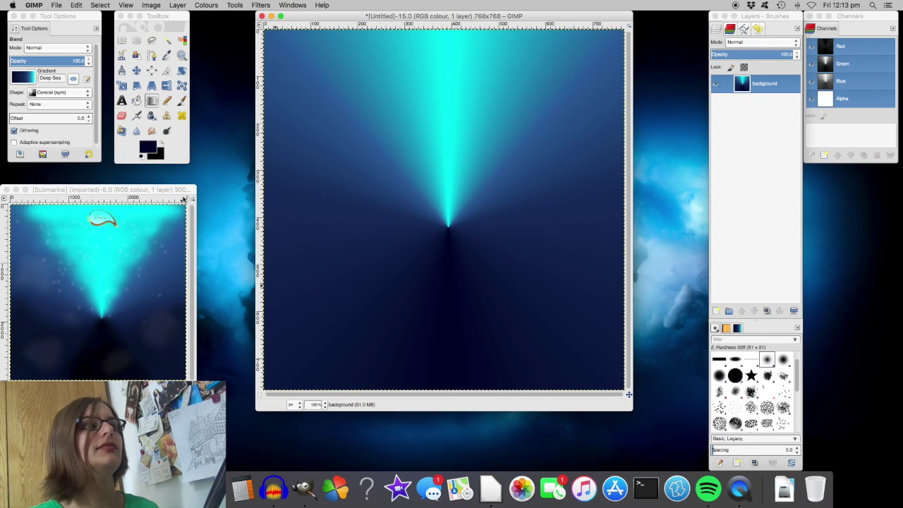
# Step: Sample the darkest navy just below the gradient's centre and add a transparent layer named "airbrush" above the background
pyautogui.click(166, 55)
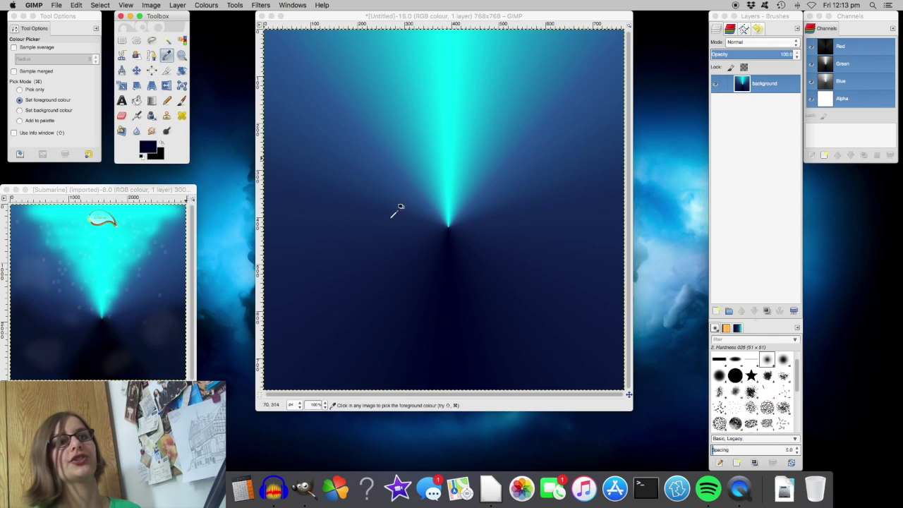
pyautogui.click(450, 244)
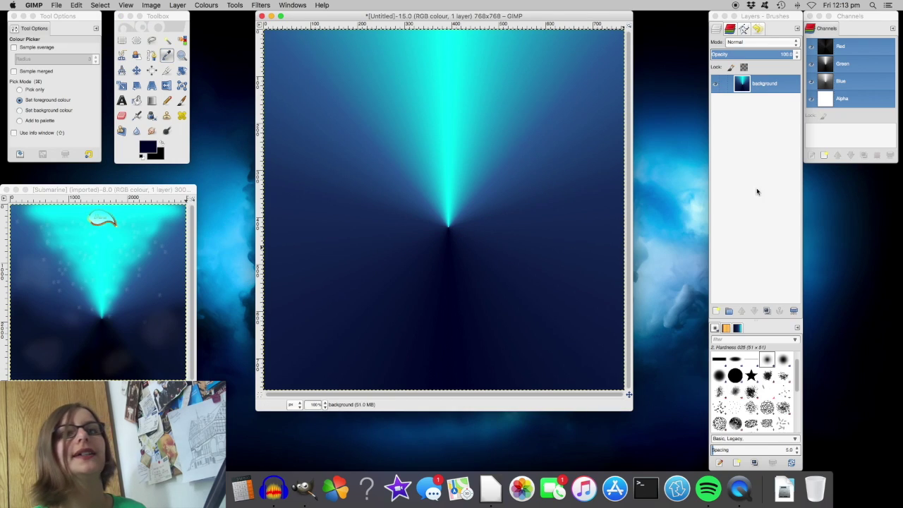
pyautogui.click(717, 311)
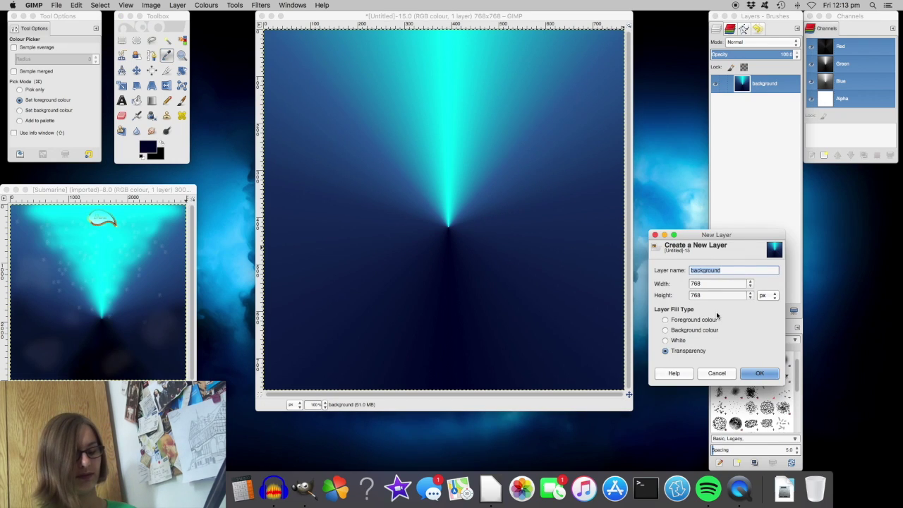
pyautogui.write('ai')
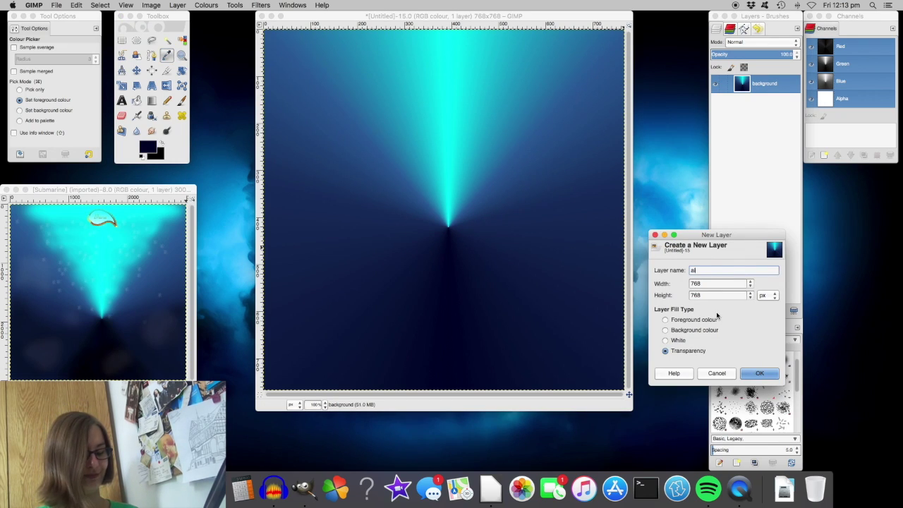
pyautogui.write('rbrush')
pyautogui.press('Return')
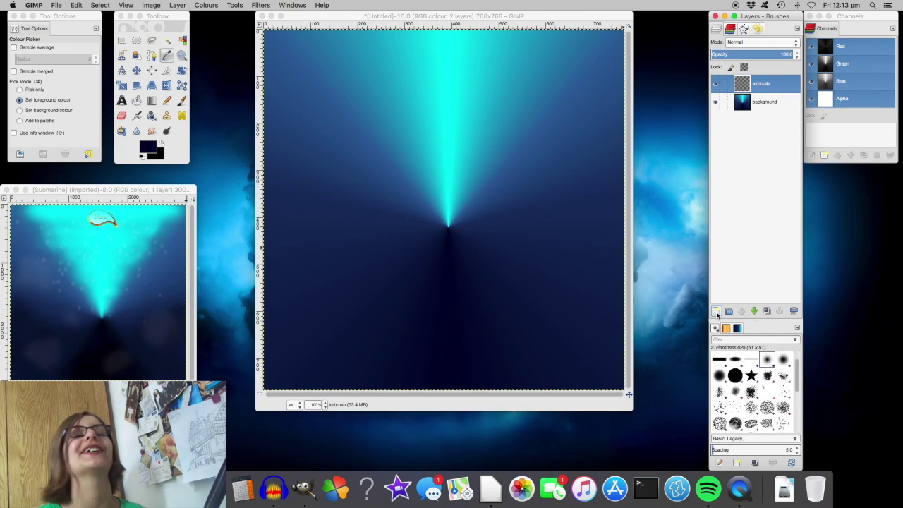
# Step: Airbrush the sampled navy over the whole lower half of the airbrush layer, up to the level of the light beam's tip
pyautogui.press('a')
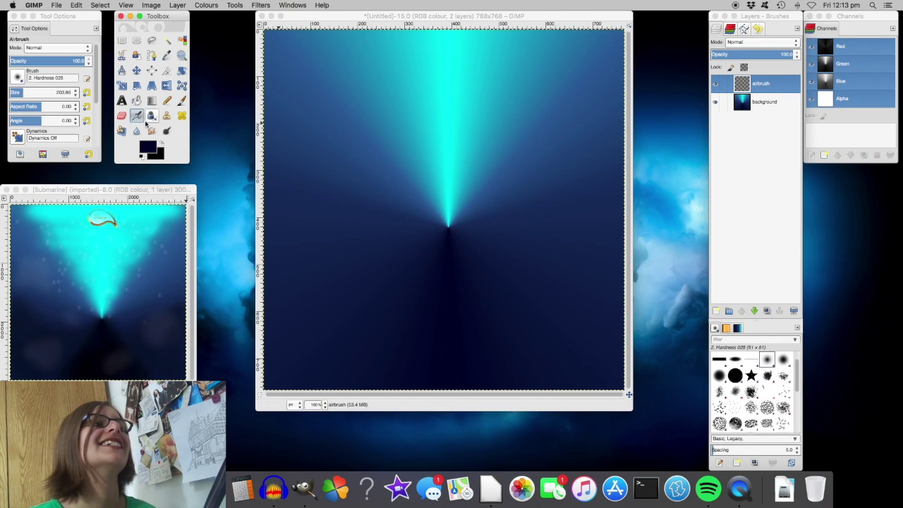
pyautogui.moveTo(495, 286)
pyautogui.mouseDown()
pyautogui.moveTo(492, 265)
pyautogui.moveTo(457, 248)
pyautogui.moveTo(612, 218)
pyautogui.moveTo(626, 394)
pyautogui.moveTo(623, 357)
pyautogui.moveTo(599, 396)
pyautogui.moveTo(410, 396)
pyautogui.moveTo(258, 379)
pyautogui.moveTo(268, 227)
pyautogui.moveTo(412, 250)
pyautogui.moveTo(593, 256)
pyautogui.moveTo(629, 246)
pyautogui.moveTo(608, 244)
pyautogui.moveTo(601, 364)
pyautogui.moveTo(278, 355)
pyautogui.moveTo(289, 260)
pyautogui.moveTo(591, 261)
pyautogui.moveTo(578, 339)
pyautogui.moveTo(289, 330)
pyautogui.moveTo(286, 305)
pyautogui.moveTo(359, 274)
pyautogui.moveTo(559, 280)
pyautogui.moveTo(571, 297)
pyautogui.moveTo(535, 321)
pyautogui.moveTo(406, 320)
pyautogui.moveTo(314, 302)
pyautogui.moveTo(554, 300)
pyautogui.mouseUp()
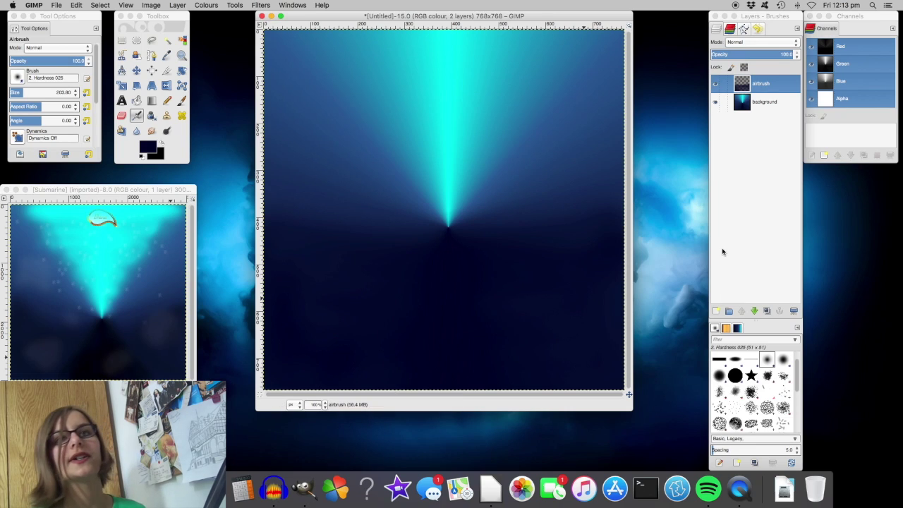
# Step: Add a transparent 768 × 768 px layer named "paintbrush" above the airbrush layer
pyautogui.click(716, 310)
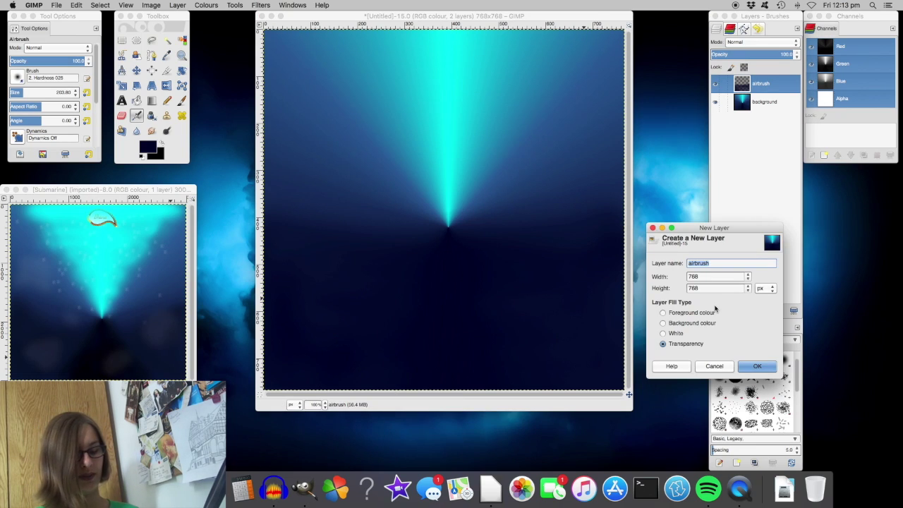
pyautogui.write('paintbrush')
pyautogui.press('Return')
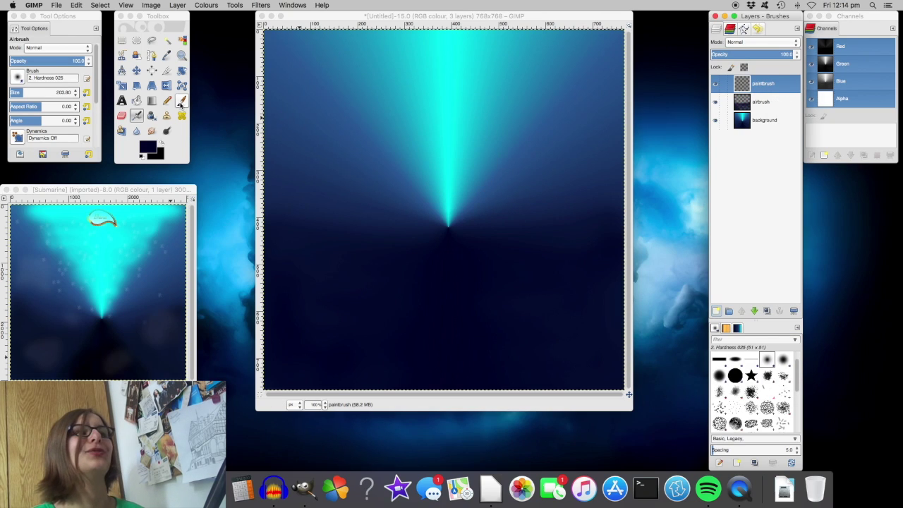
# Step: Set the foreground colour to black for the Paintbrush tool
pyautogui.click(150, 147)
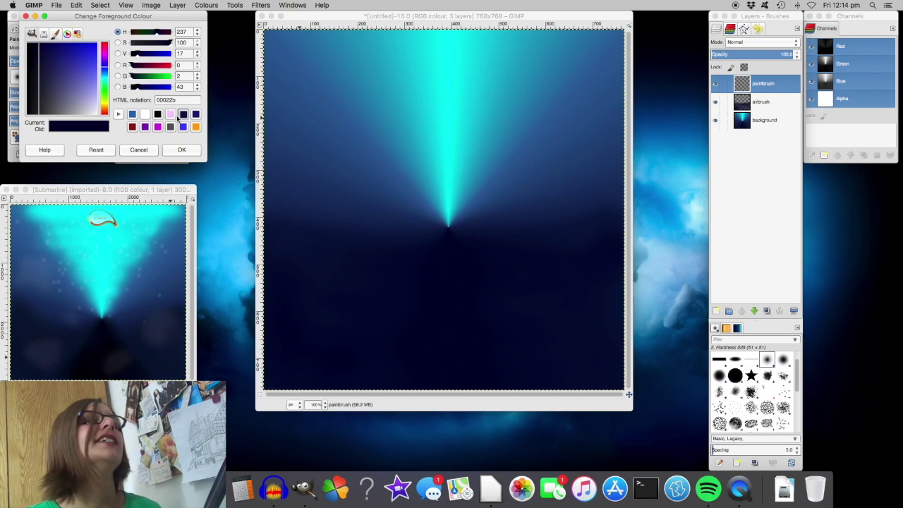
pyautogui.click(183, 115)
pyautogui.click(157, 114)
pyautogui.click(181, 150)
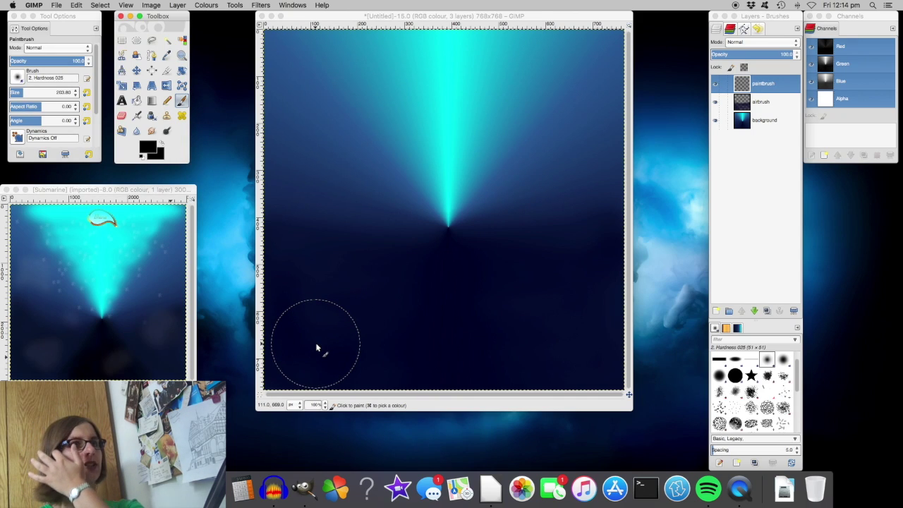
# Step: Undo a trial black dab below the light beam's tip and reduce the brush size to 91.14
pyautogui.click(447, 236)
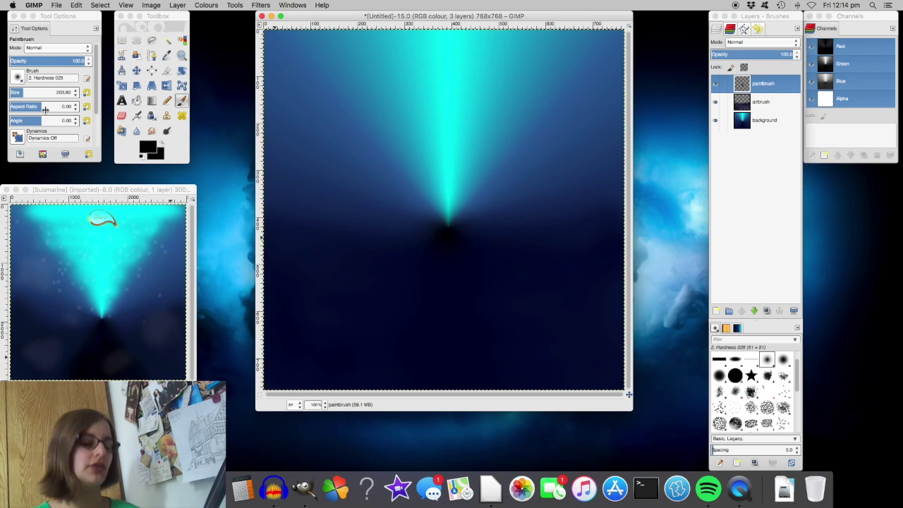
pyautogui.press('super+z')
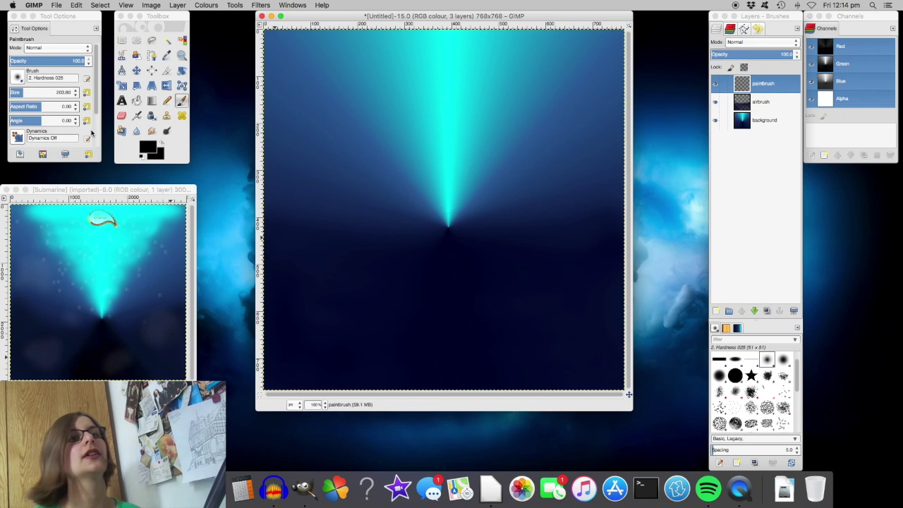
pyautogui.click(16, 92)
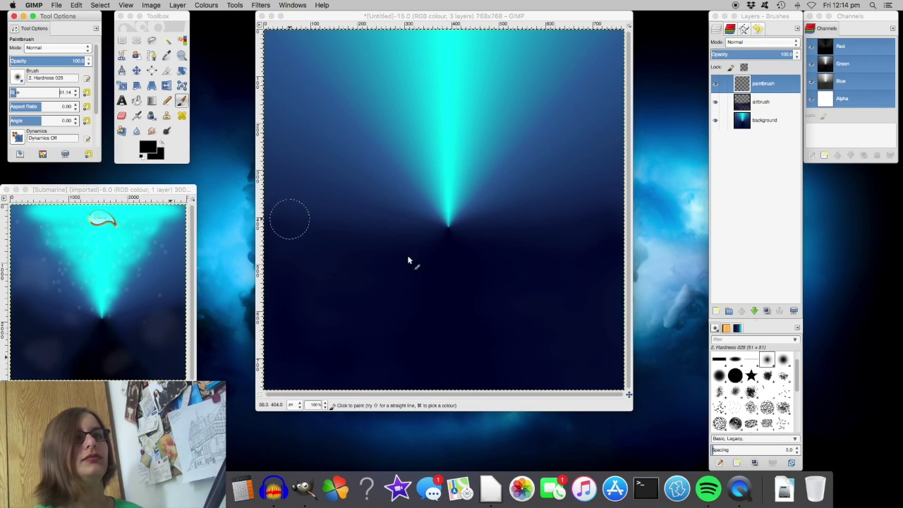
# Step: Paint a solid black cone from the light beam's tip to the canvas bottom, outlining it with straight strokes and filling the inside
pyautogui.click(450, 240)
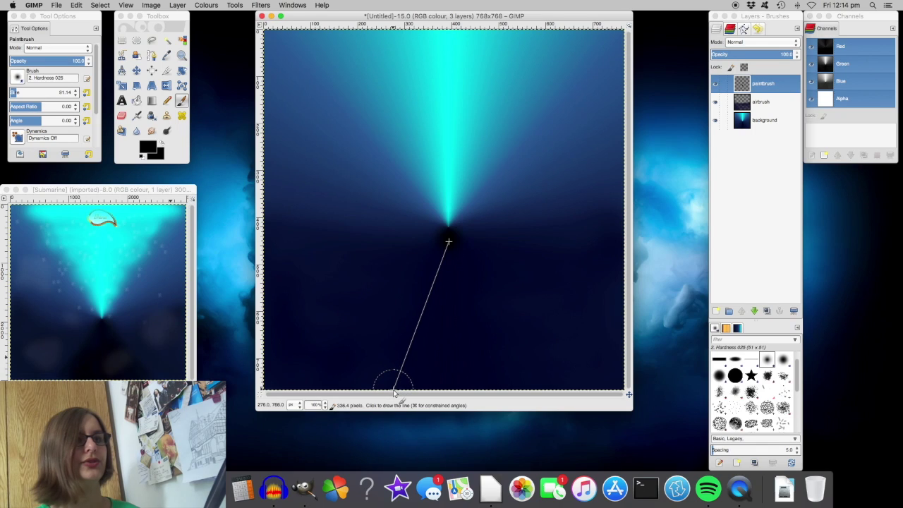
pyautogui.keyDown('shift'); pyautogui.click(394, 393); pyautogui.keyUp('shift')
pyautogui.press('super+z')
pyautogui.keyDown('shift'); pyautogui.click(393, 393); pyautogui.keyUp('shift')
pyautogui.click(457, 248)
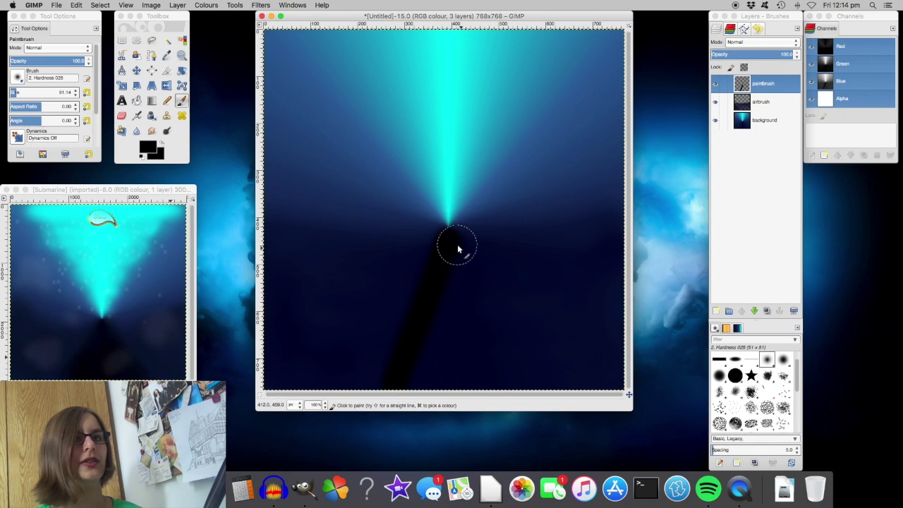
pyautogui.keyDown('shift'); pyautogui.click(513, 393); pyautogui.keyUp('shift')
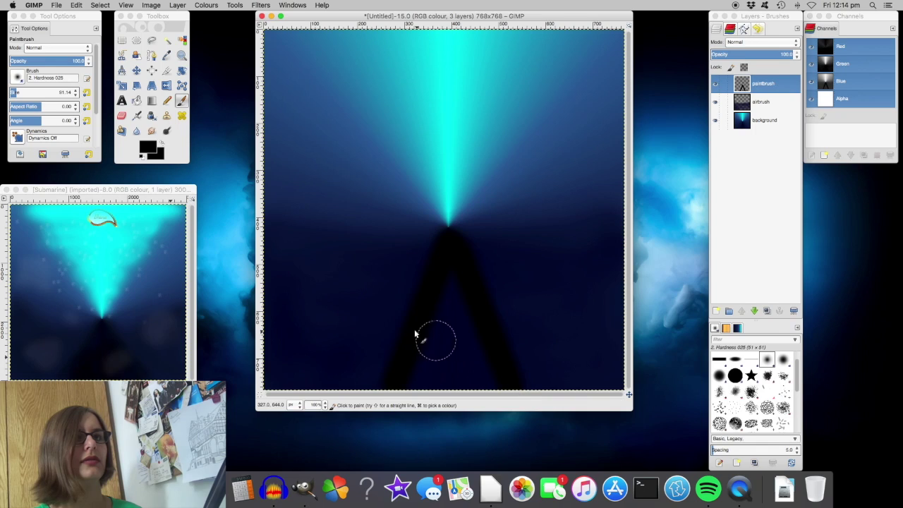
pyautogui.moveTo(403, 333)
pyautogui.mouseDown()
pyautogui.moveTo(377, 393)
pyautogui.moveTo(411, 349)
pyautogui.moveTo(461, 245)
pyautogui.moveTo(531, 403)
pyautogui.moveTo(470, 330)
pyautogui.moveTo(457, 287)
pyautogui.moveTo(406, 408)
pyautogui.moveTo(446, 336)
pyautogui.moveTo(453, 363)
pyautogui.moveTo(456, 321)
pyautogui.moveTo(461, 386)
pyautogui.moveTo(490, 410)
pyautogui.mouseUp()
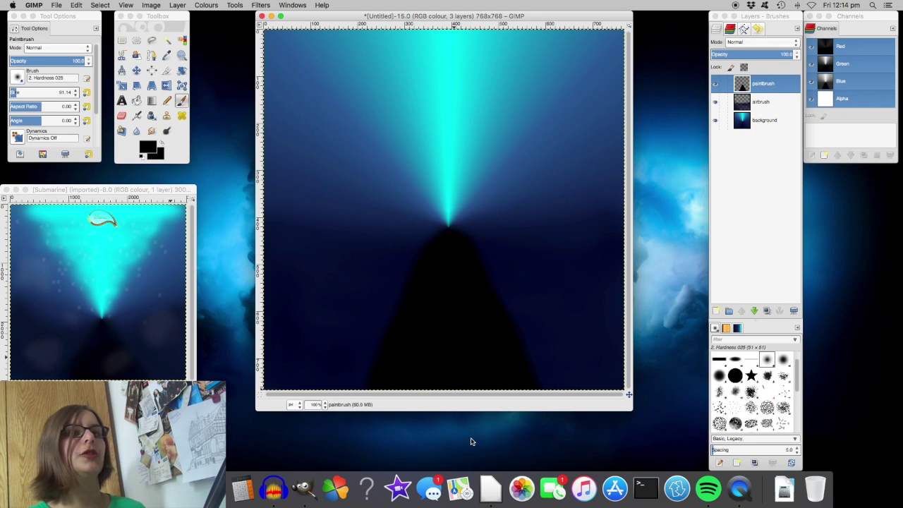
# Step: Lower the paintbrush layer's opacity to about 65.3 and add a transparent 768 × 768 px layer named "paintbrush smoothing" above it
pyautogui.click(767, 53)
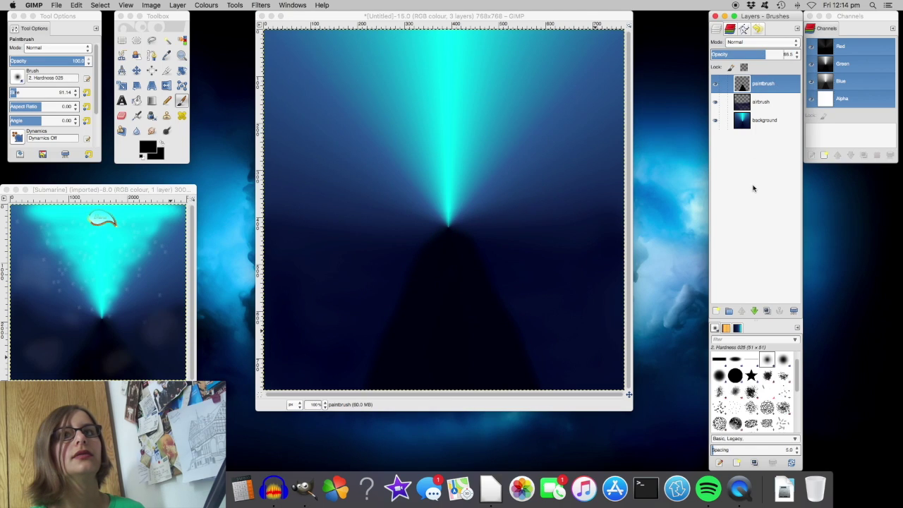
pyautogui.moveTo(764, 52)
pyautogui.mouseDown()
pyautogui.moveTo(782, 56)
pyautogui.moveTo(713, 57)
pyautogui.moveTo(777, 58)
pyautogui.mouseUp()
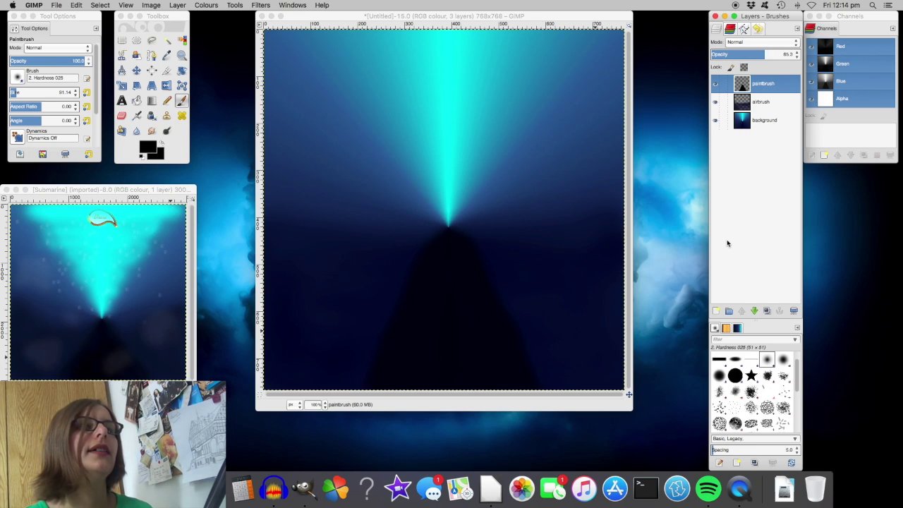
pyautogui.click(716, 311)
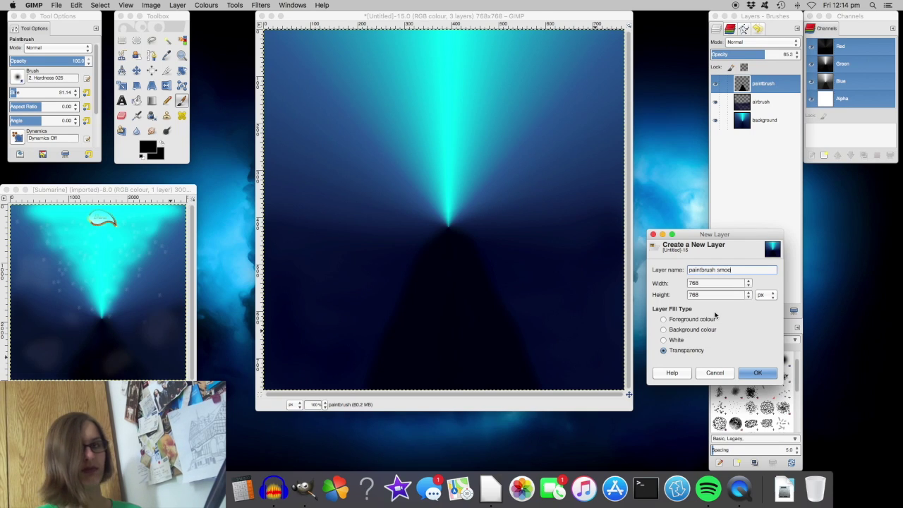
pyautogui.press('Return')
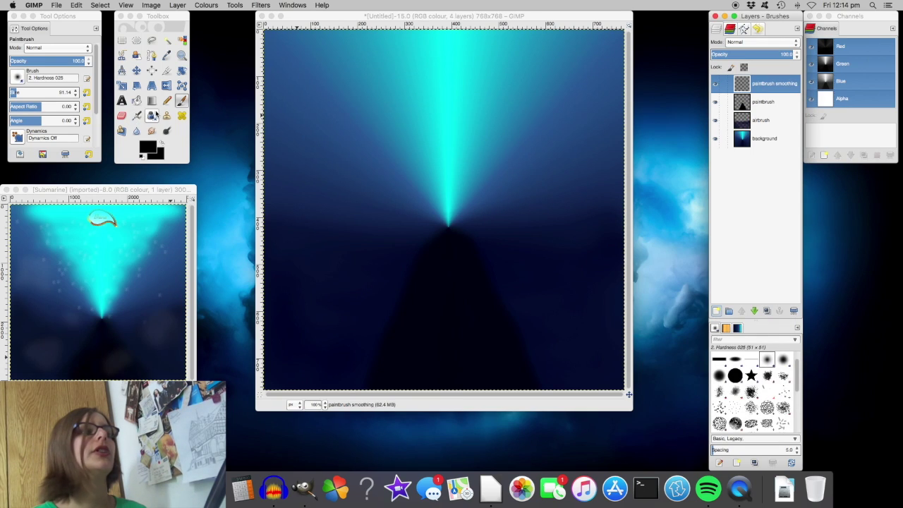
# Step: Soften the dark cone's edges with black Airbrush strokes on the paintbrush smoothing layer, using a brush size of 263.89
pyautogui.click(137, 117)
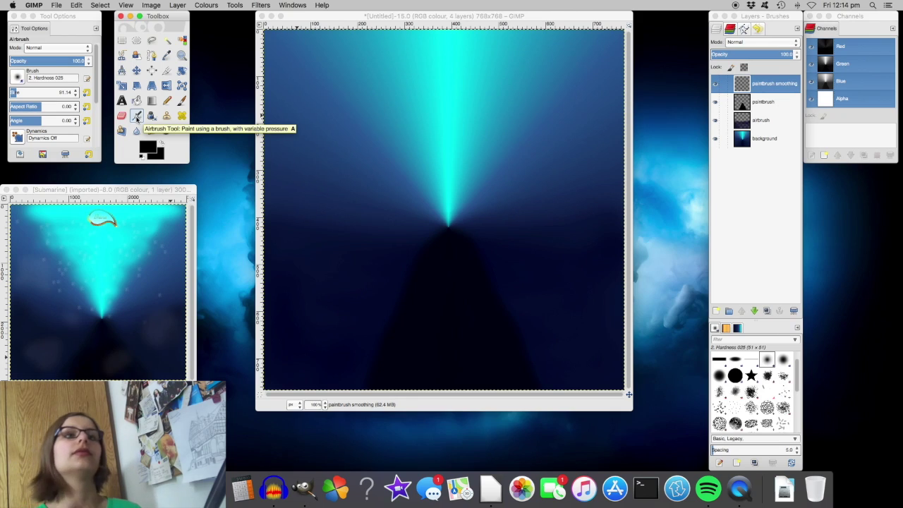
pyautogui.click(86, 93)
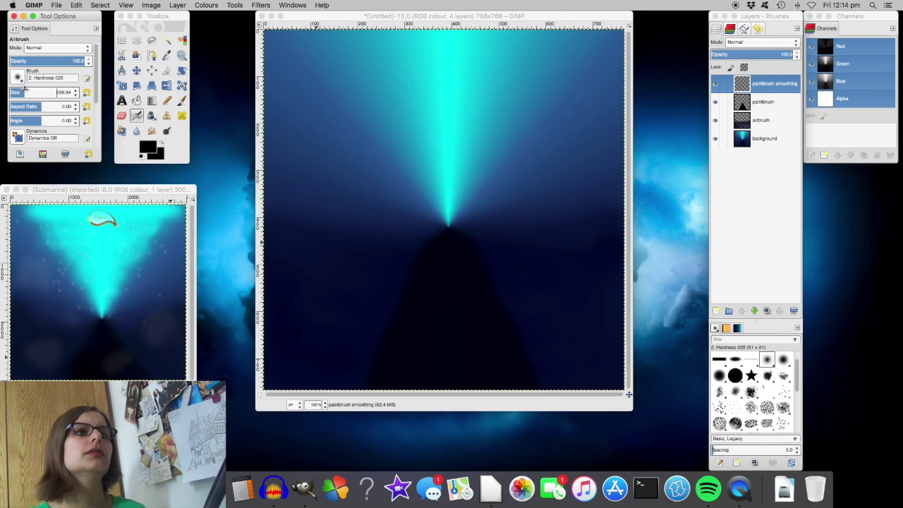
pyautogui.moveTo(528, 362); pyautogui.dragTo(544, 395)
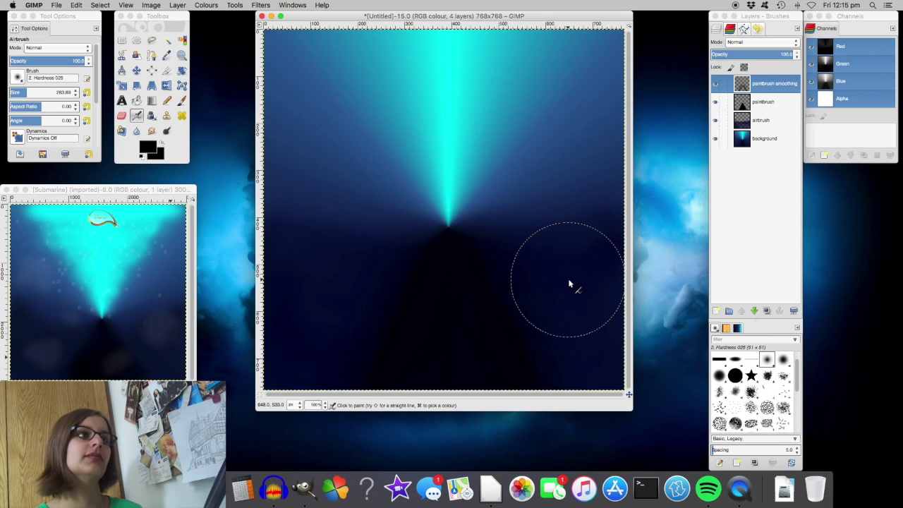
# Step: Pick the bright cyan of the light beam from the background layer as the foreground colour
pyautogui.click(166, 55)
pyautogui.click(769, 138)
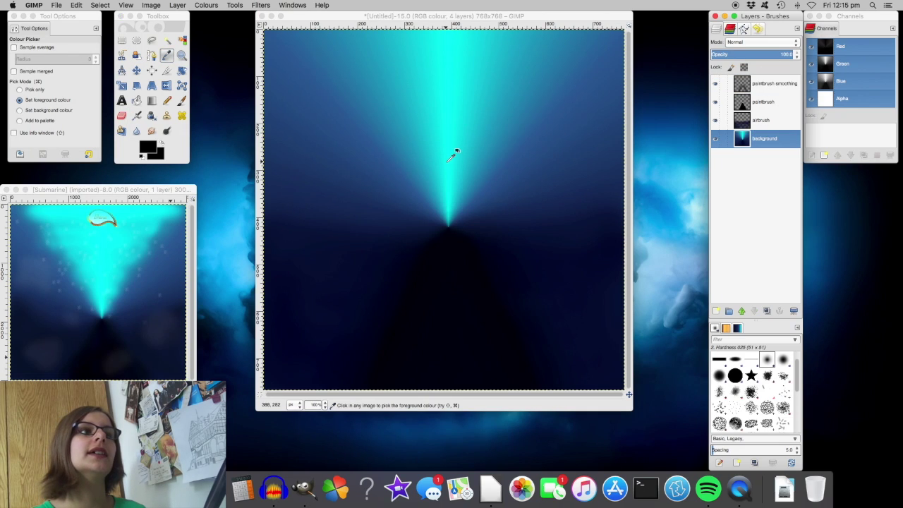
pyautogui.click(453, 138)
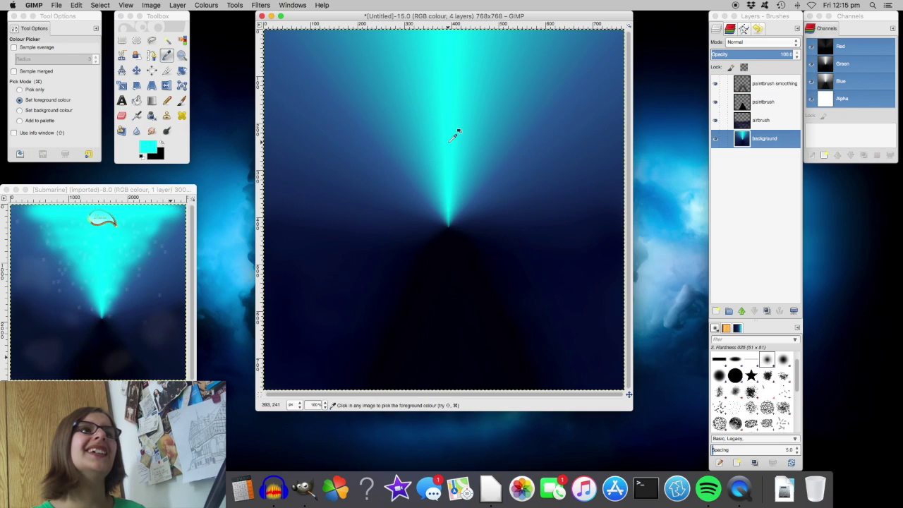
# Step: Add a transparent 768 × 768 px layer named "swirl" and raise it to the top of the layer stack
pyautogui.click(729, 312)
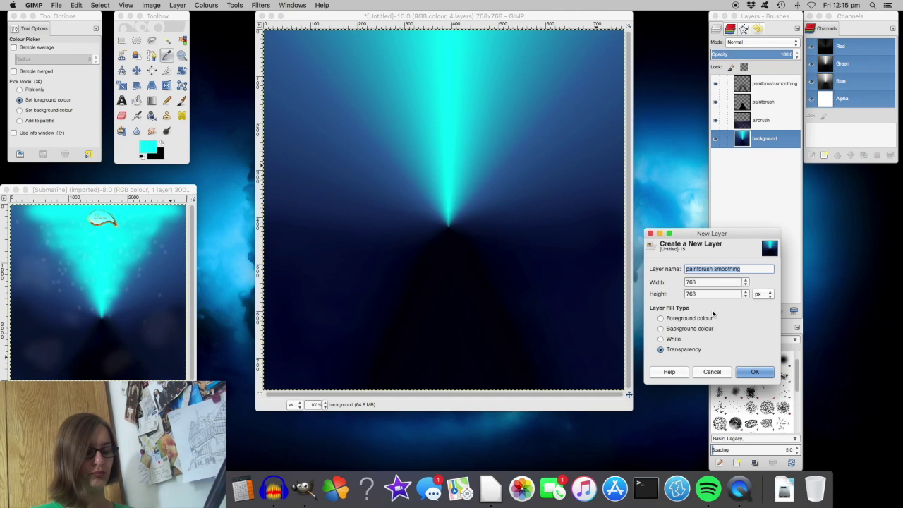
pyautogui.write('swirl')
pyautogui.press('Return')
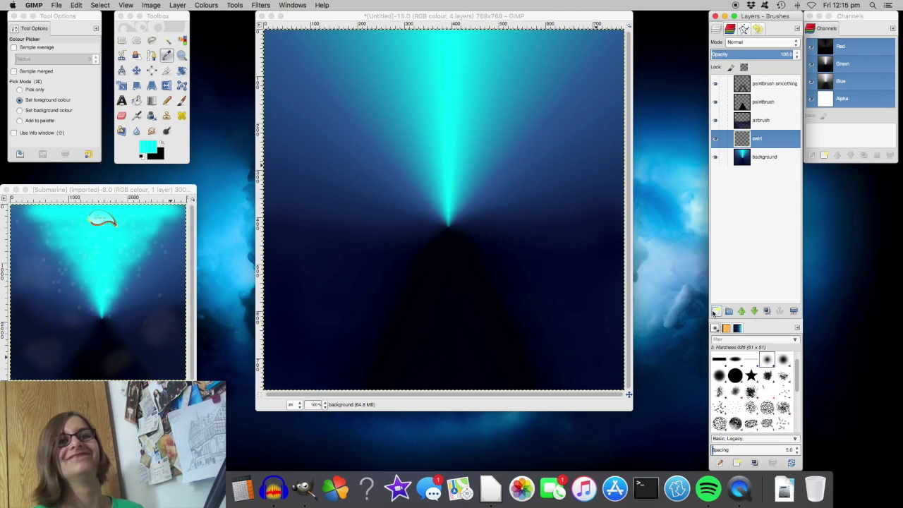
pyautogui.click(742, 311)
pyautogui.click(741, 311)
pyautogui.click(742, 311)
# Step: Airbrush a wide cyan cone from the canvas top down to the beam's tip on the swirl layer, using brush size 106.16
pyautogui.click(136, 115)
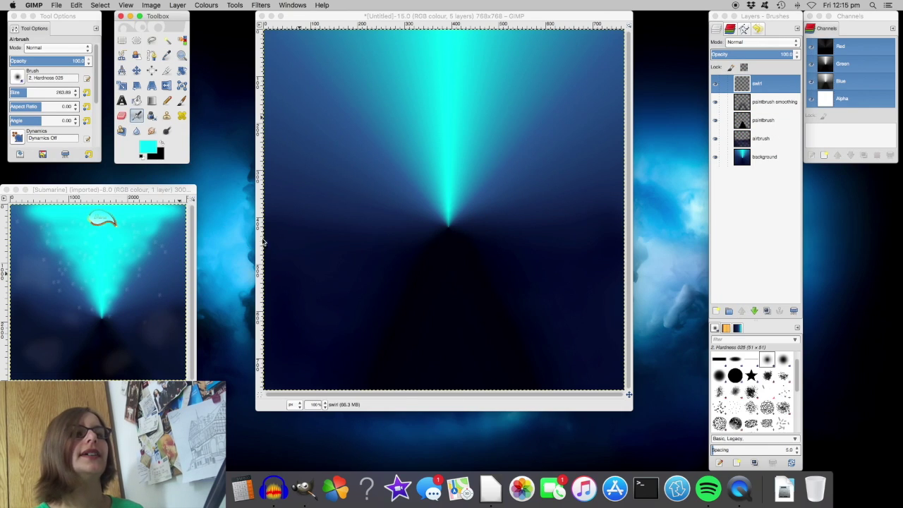
pyautogui.moveTo(22, 90); pyautogui.dragTo(17, 91)
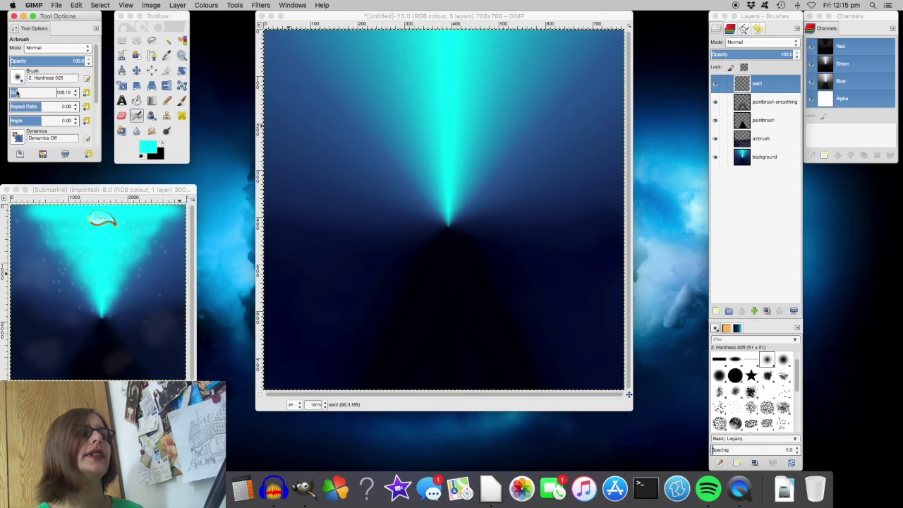
pyautogui.moveTo(306, 35)
pyautogui.mouseDown()
pyautogui.moveTo(641, 43)
pyautogui.moveTo(362, 51)
pyautogui.moveTo(362, 62)
pyautogui.moveTo(515, 74)
pyautogui.moveTo(407, 83)
pyautogui.moveTo(509, 103)
pyautogui.moveTo(426, 111)
pyautogui.moveTo(467, 120)
pyautogui.moveTo(455, 137)
pyautogui.moveTo(473, 158)
pyautogui.moveTo(452, 174)
pyautogui.moveTo(448, 223)
pyautogui.moveTo(457, 211)
pyautogui.moveTo(424, 122)
pyautogui.moveTo(337, 72)
pyautogui.moveTo(360, 73)
pyautogui.moveTo(359, 103)
pyautogui.moveTo(447, 182)
pyautogui.moveTo(417, 168)
pyautogui.moveTo(428, 156)
pyautogui.moveTo(426, 128)
pyautogui.moveTo(386, 117)
pyautogui.moveTo(343, 79)
pyautogui.mouseUp()
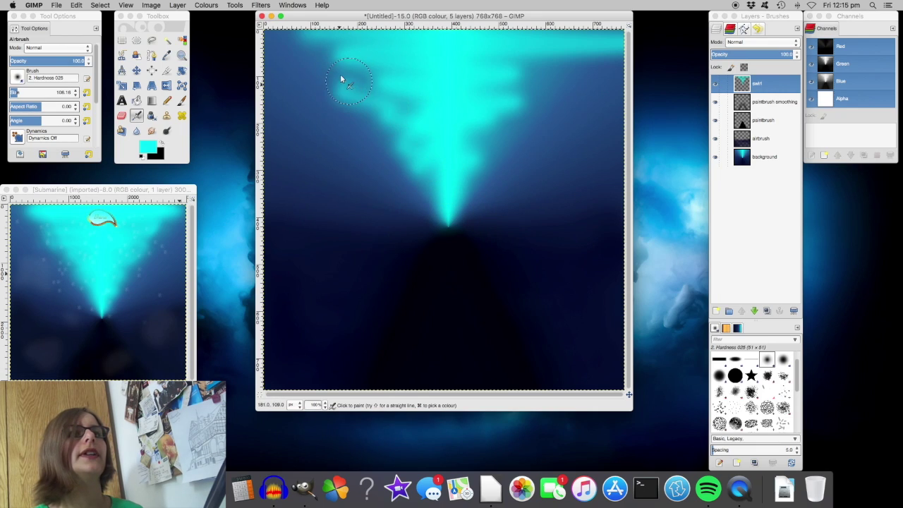
pyautogui.moveTo(320, 48)
pyautogui.mouseDown()
pyautogui.moveTo(419, 71)
pyautogui.moveTo(362, 86)
pyautogui.moveTo(359, 72)
pyautogui.moveTo(585, 69)
pyautogui.moveTo(506, 91)
pyautogui.moveTo(504, 116)
pyautogui.mouseUp()
pyautogui.moveTo(470, 151)
pyautogui.mouseDown()
pyautogui.moveTo(443, 192)
pyautogui.moveTo(438, 177)
pyautogui.moveTo(402, 164)
pyautogui.moveTo(424, 144)
pyautogui.moveTo(418, 122)
pyautogui.mouseUp()
pyautogui.moveTo(358, 82)
pyautogui.mouseDown()
pyautogui.moveTo(591, 66)
pyautogui.moveTo(381, 42)
pyautogui.moveTo(465, 34)
pyautogui.moveTo(600, 50)
pyautogui.moveTo(565, 60)
pyautogui.mouseUp()
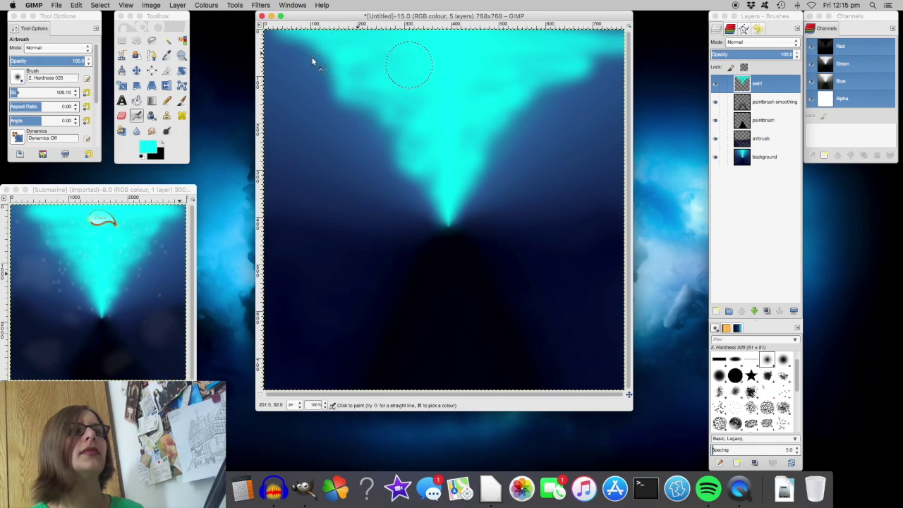
# Step: Erase the uneven cyan spilling out at the upper-right edge of the cone on the swirl layer
pyautogui.click(136, 115)
pyautogui.moveTo(613, 72); pyautogui.dragTo(605, 57)
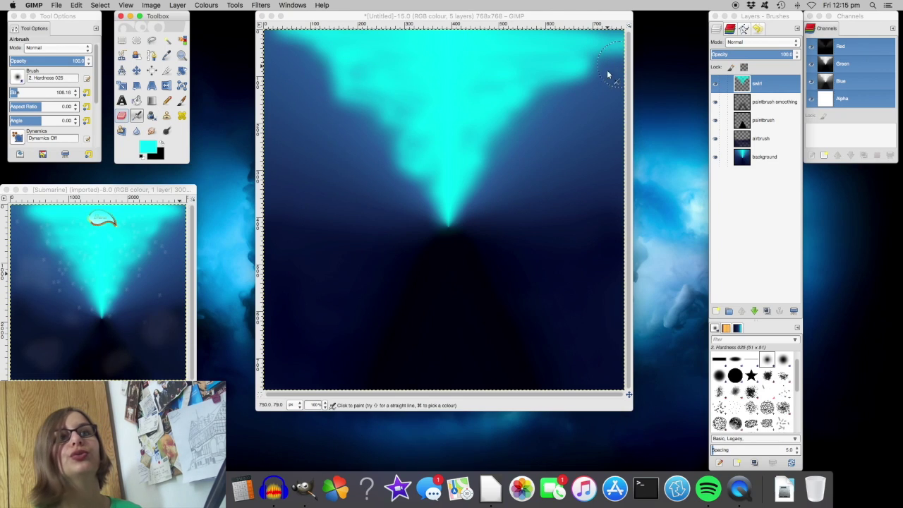
pyautogui.click(151, 115)
pyautogui.click(121, 115)
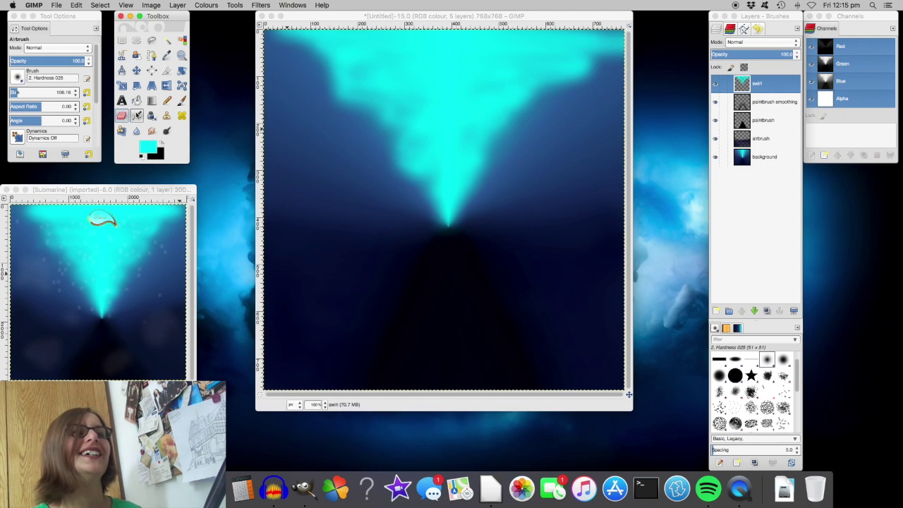
pyautogui.moveTo(566, 84)
pyautogui.mouseDown()
pyautogui.moveTo(614, 42)
pyautogui.moveTo(593, 78)
pyautogui.mouseUp()
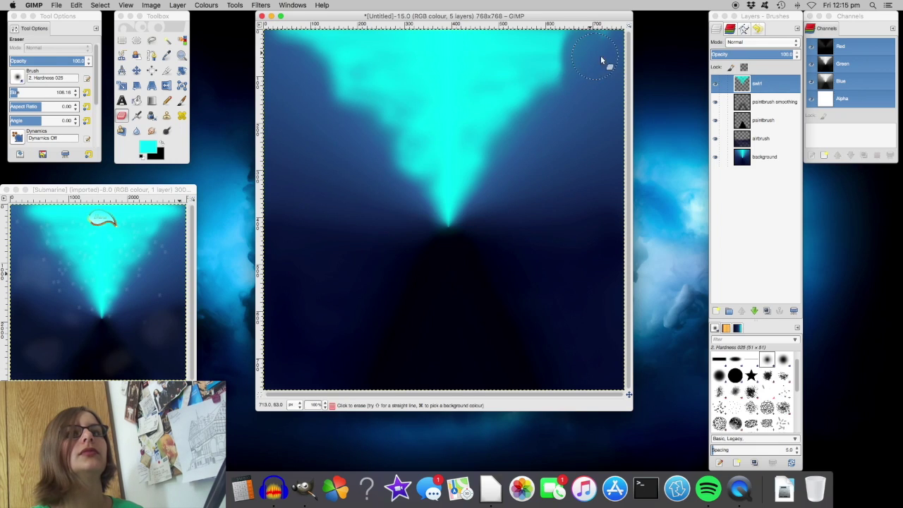
# Step: Airbrush the cone's upper-right side back in with cyan to form an even diagonal edge on the swirl layer
pyautogui.click(121, 115)
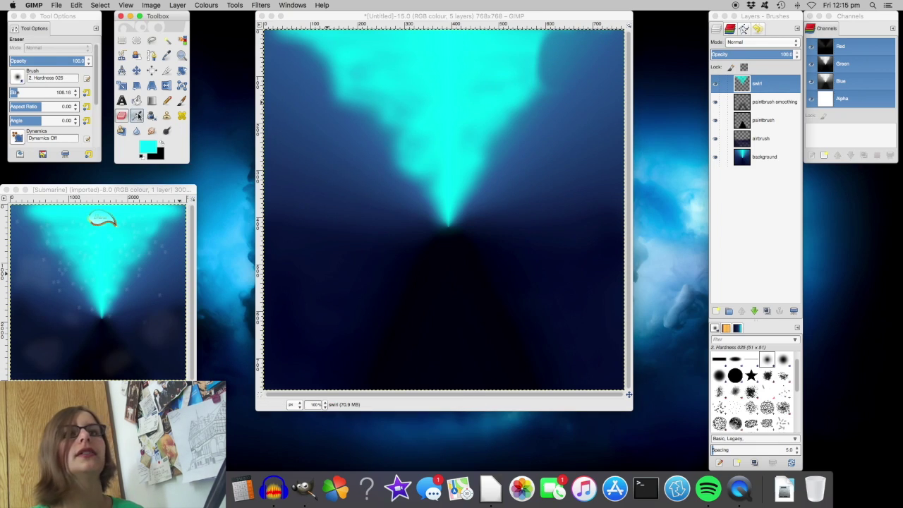
pyautogui.press('a')
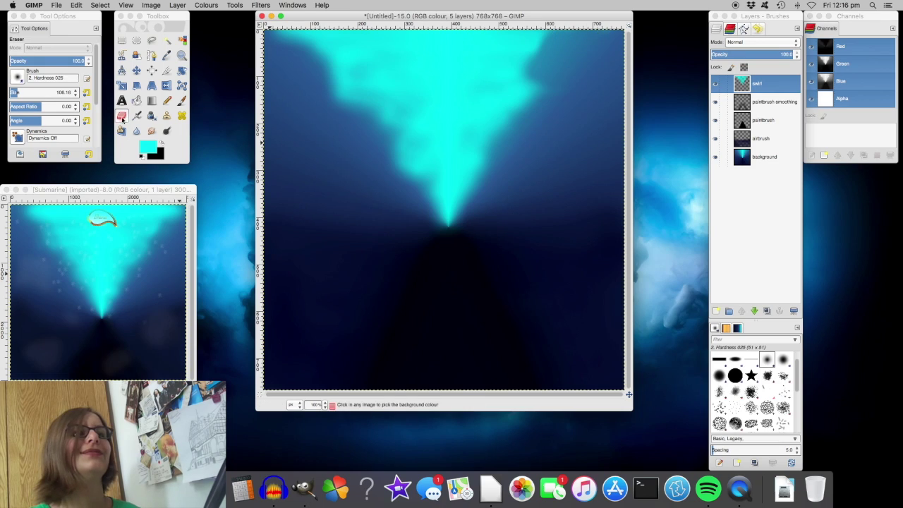
pyautogui.moveTo(535, 65)
pyautogui.mouseDown()
pyautogui.moveTo(570, 40)
pyautogui.moveTo(553, 41)
pyautogui.moveTo(554, 61)
pyautogui.moveTo(520, 85)
pyautogui.moveTo(534, 36)
pyautogui.moveTo(521, 64)
pyautogui.mouseUp()
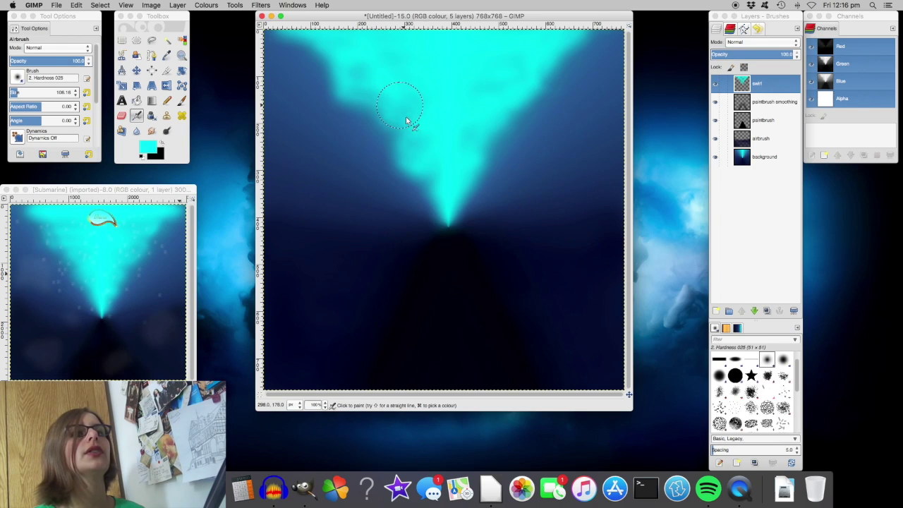
# Step: Try to smooth the cyan inside of the cone with further Airbrush strokes on the swirl layer
pyautogui.moveTo(492, 132); pyautogui.dragTo(550, 40)
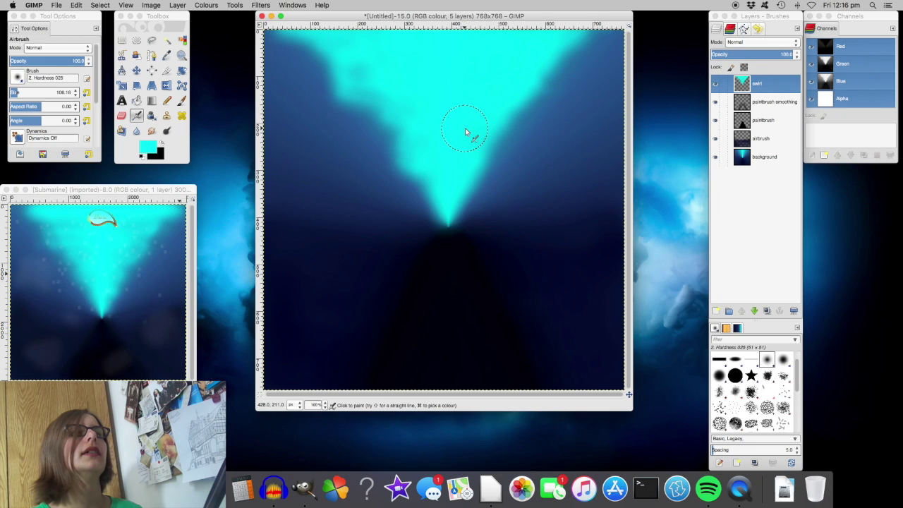
pyautogui.scroll(2, 508, 138)
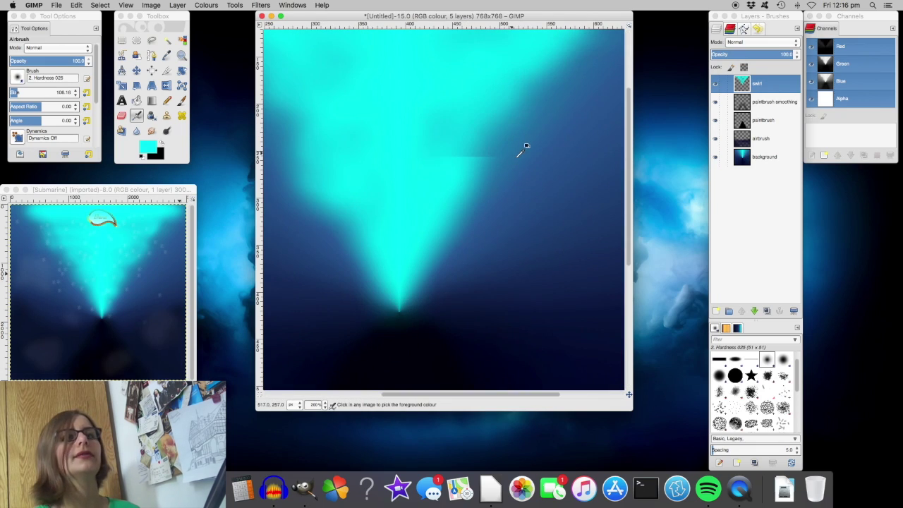
pyautogui.click(324, 404)
pyautogui.click(317, 427)
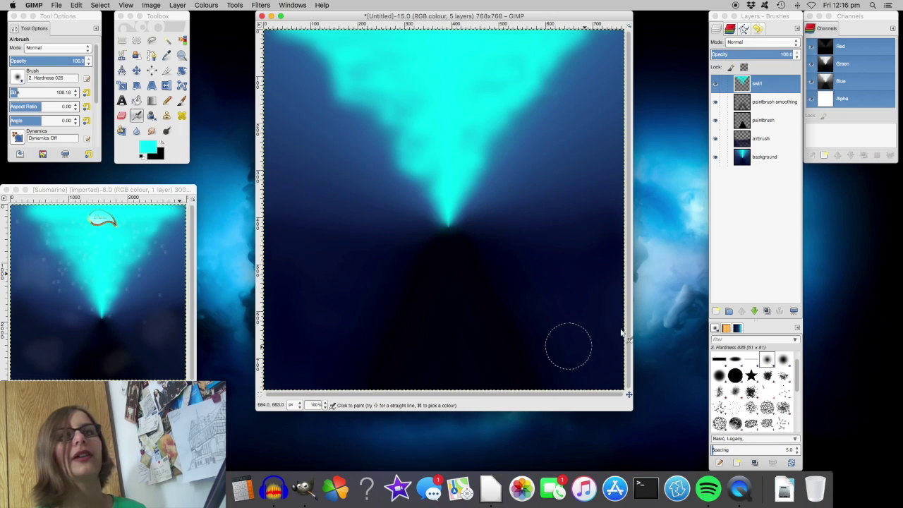
# Step: Add a transparent layer named "cone" directly below the swirl layer and fill in the cyan beam on it with the Airbrush
pyautogui.click(717, 311)
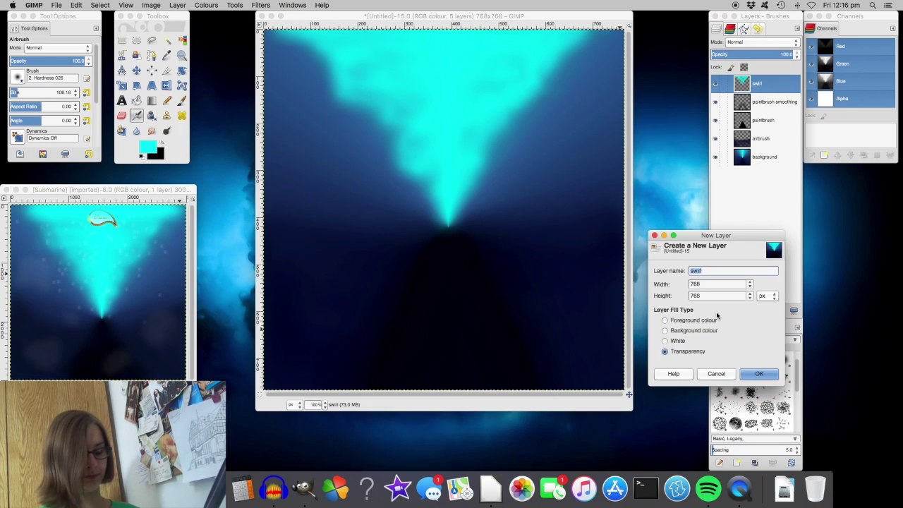
pyautogui.write('cone')
pyautogui.press('Return')
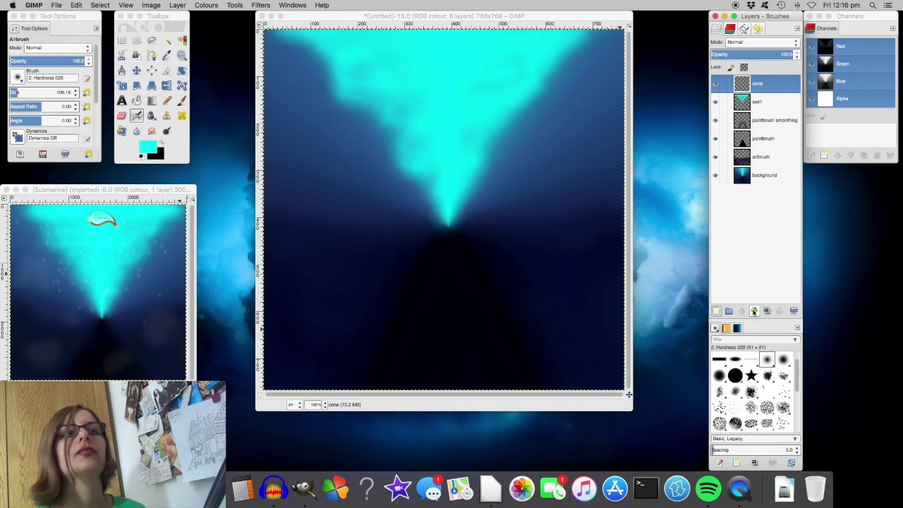
pyautogui.click(755, 311)
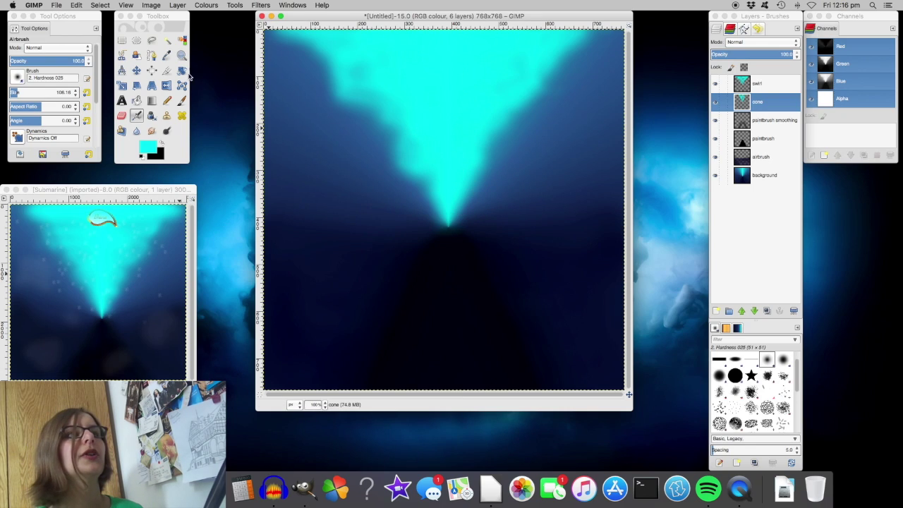
# Step: Erase a straight line down the middle of the beam to its tip on the cone layer, using brush size 61.09
pyautogui.click(122, 115)
pyautogui.click(19, 94)
pyautogui.click(13, 94)
pyautogui.click(451, 53)
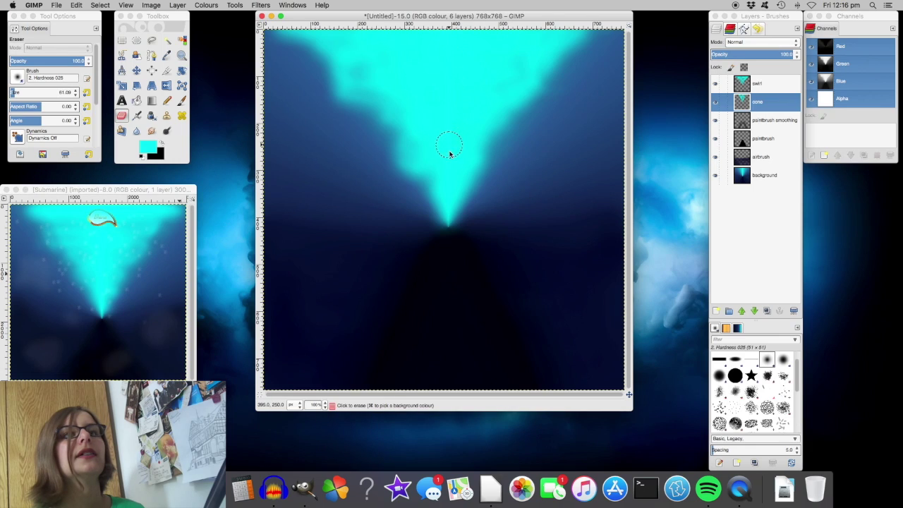
pyautogui.click(449, 215)
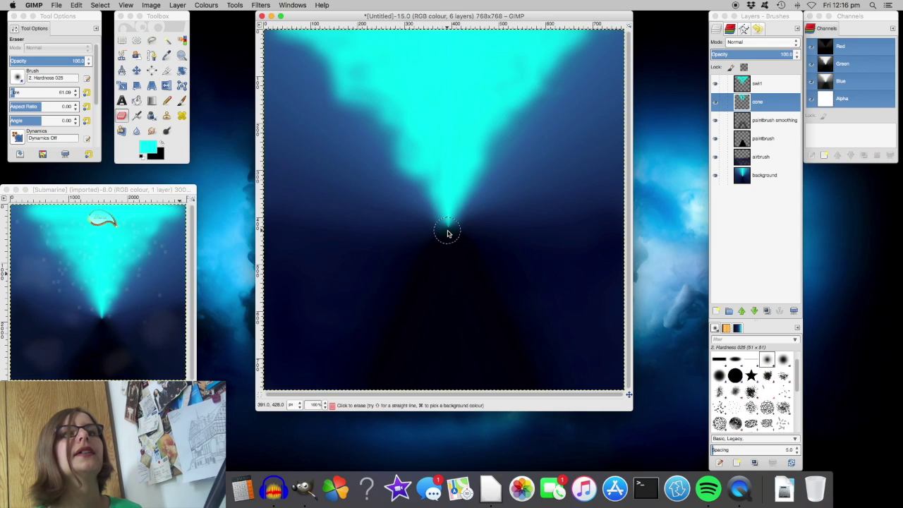
# Step: Soften the middle of the beam on the cone layer with the Blur / Sharpen and Smudge tools
pyautogui.click(137, 131)
pyautogui.moveTo(446, 36); pyautogui.dragTo(459, 43)
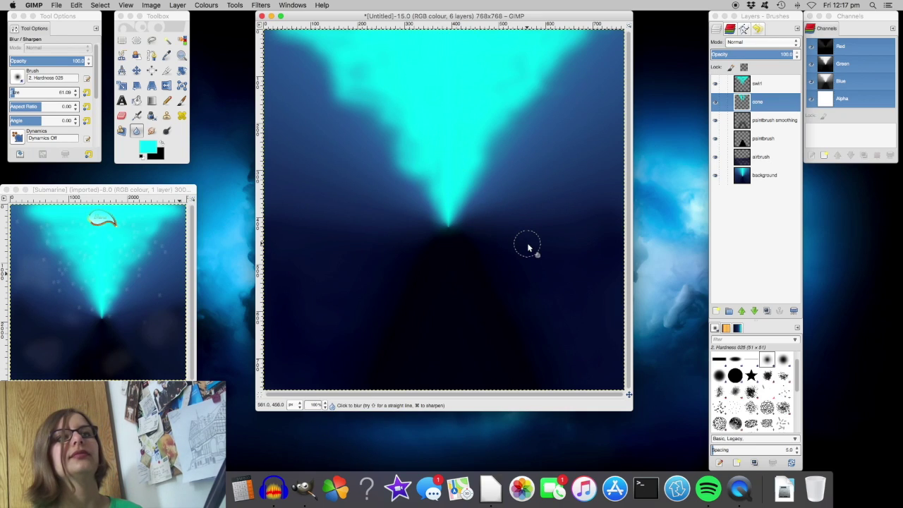
pyautogui.click(151, 130)
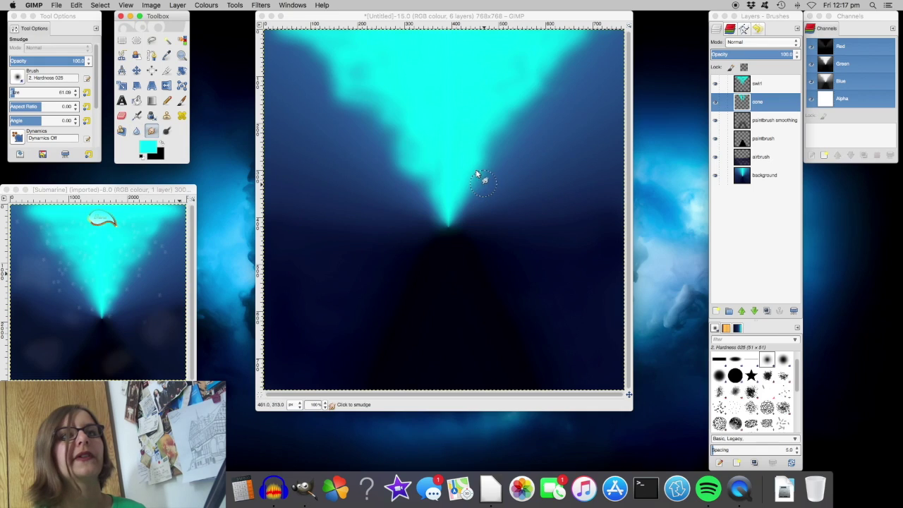
pyautogui.click(459, 135)
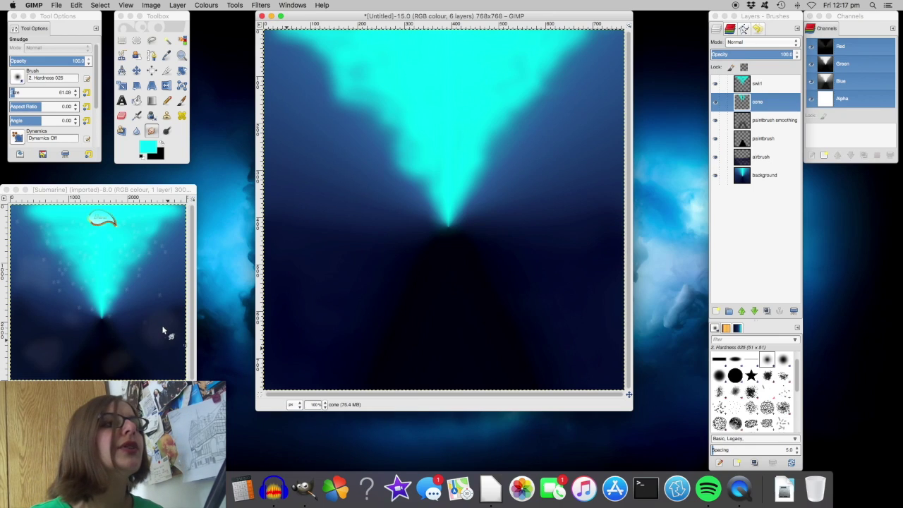
# Step: Examine the light beam and its tip up close in the Submarine reference image
pyautogui.click(120, 338)
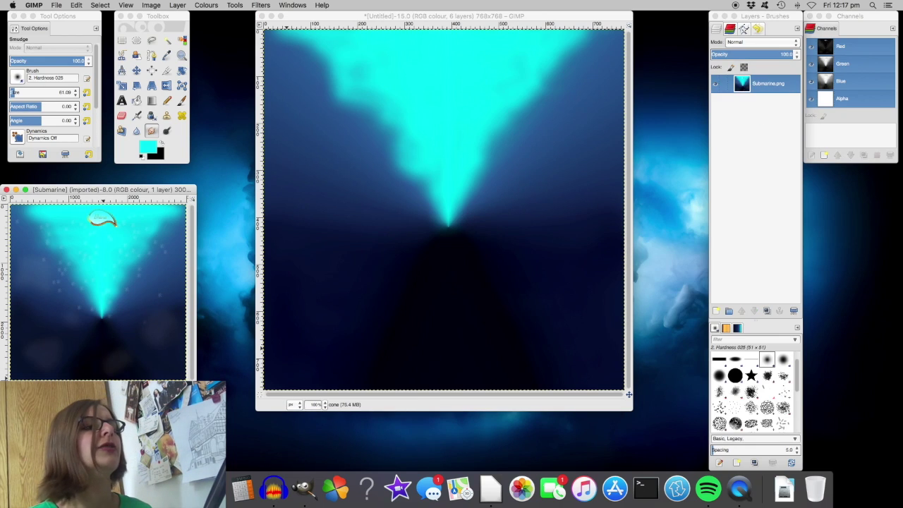
pyautogui.press('+')
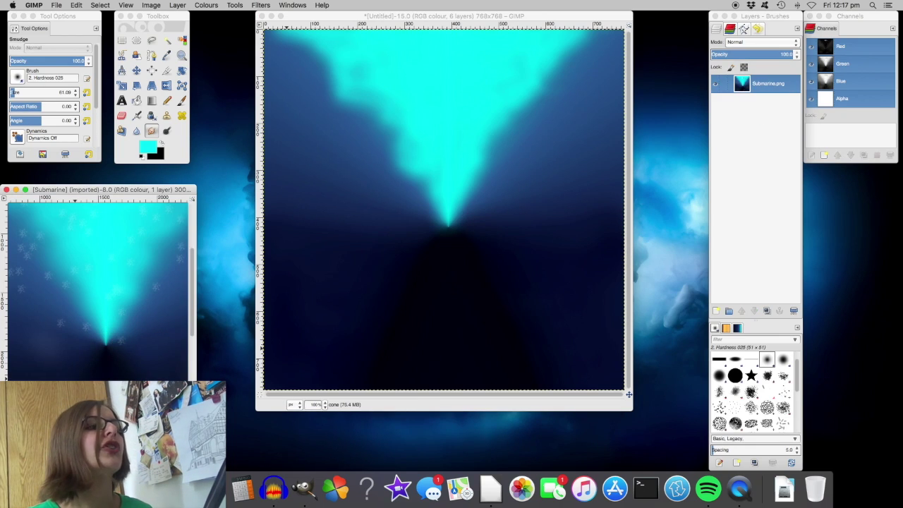
pyautogui.press('-')
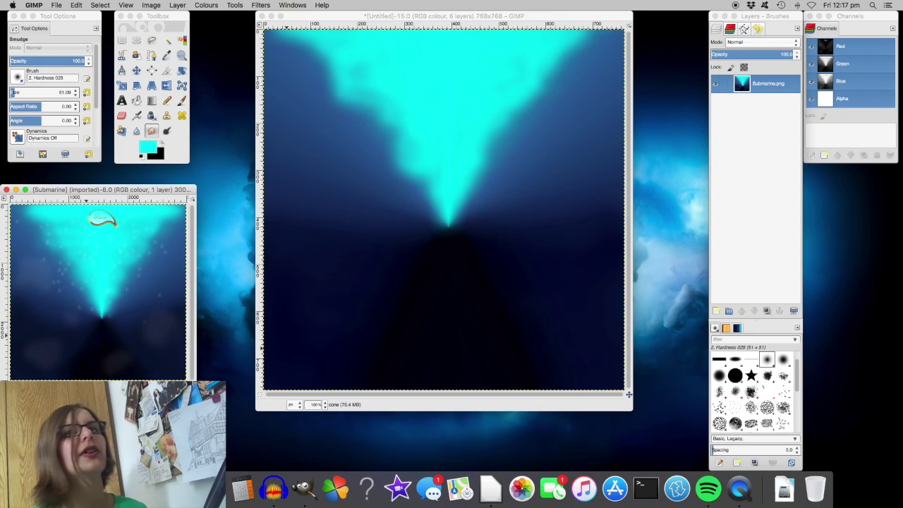
# Step: Return to the untitled image and add a transparent layer named "white" directly above the cone layer
pyautogui.press('super+grave')
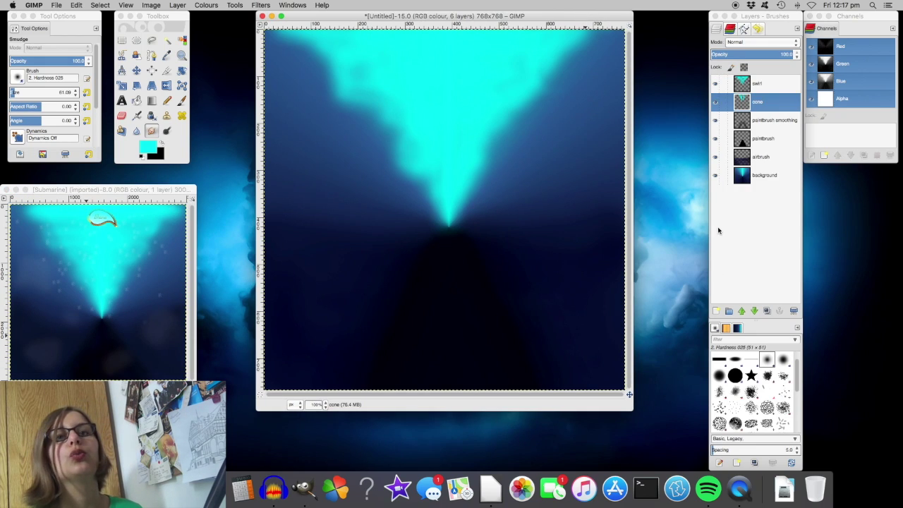
pyautogui.click(716, 311)
pyautogui.write('whit')
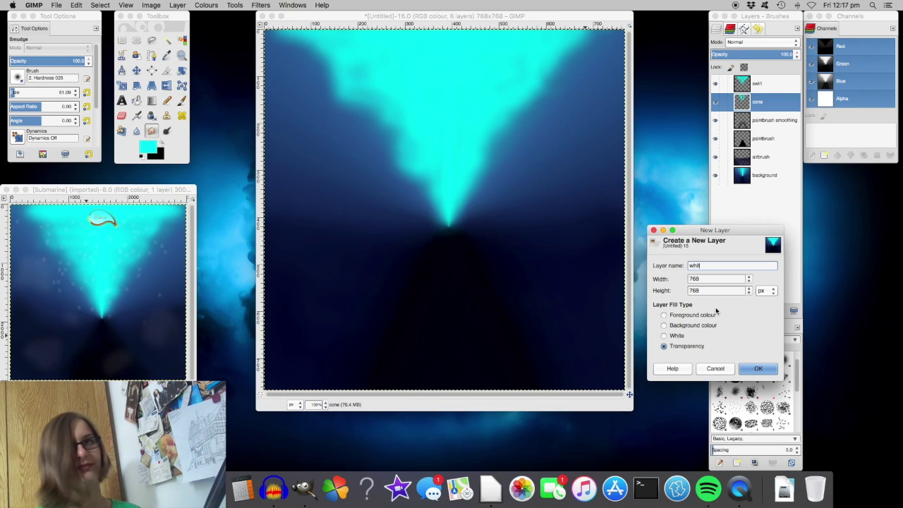
pyautogui.write('e')
pyautogui.press('Return')
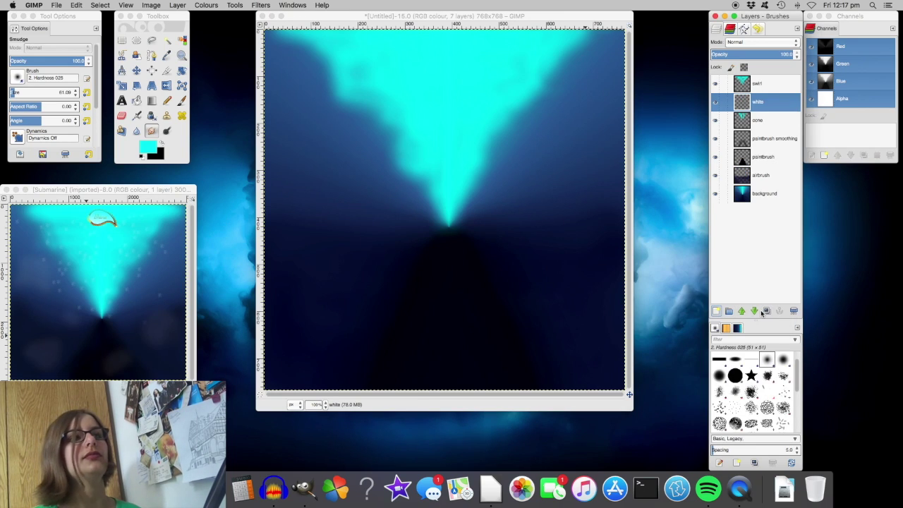
# Step: Set up the Paintbrush with a white foreground colour, the Vegetation 01 brush and Apply Jitter turned on
pyautogui.click(146, 146)
pyautogui.click(158, 120)
pyautogui.click(183, 149)
pyautogui.press('p')
pyautogui.click(18, 77)
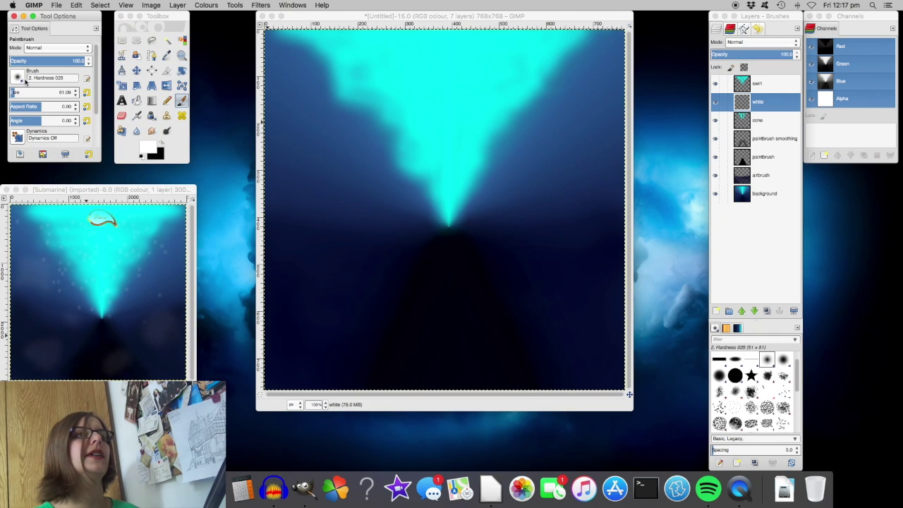
pyautogui.click(80, 190)
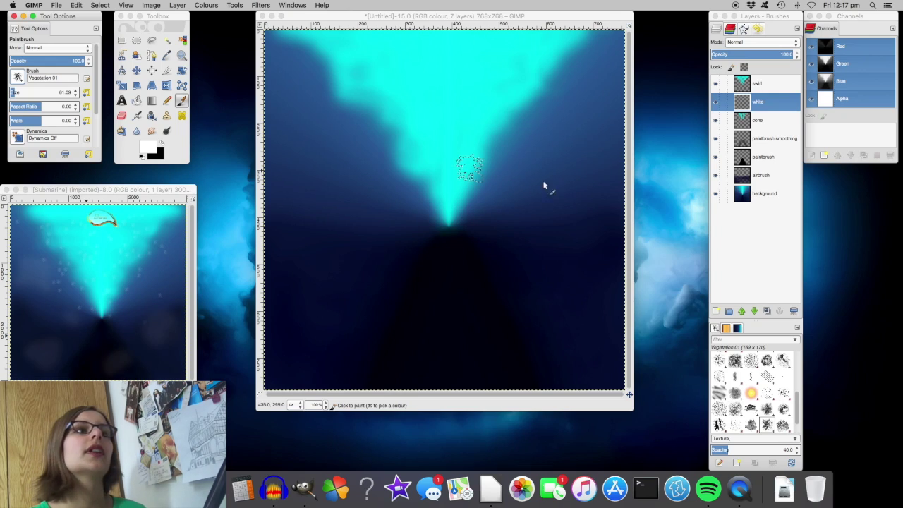
pyautogui.scroll(-3, 49, 137)
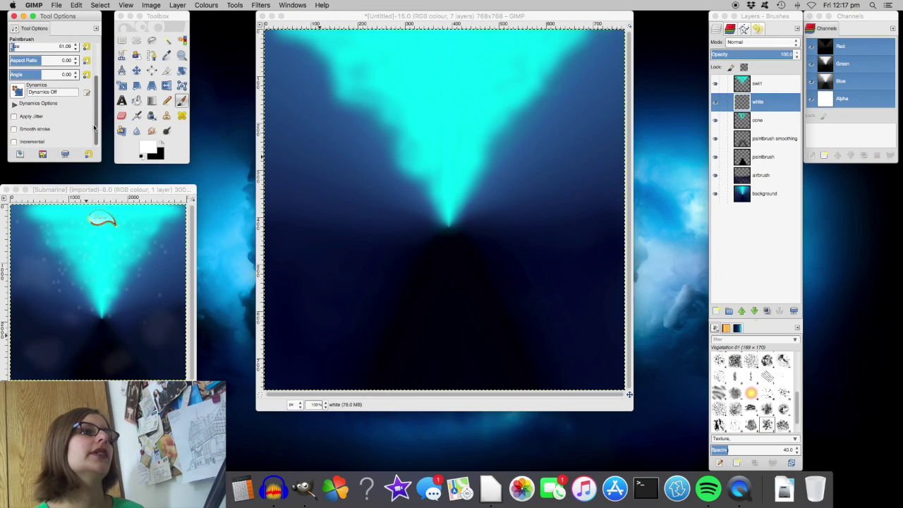
pyautogui.click(14, 117)
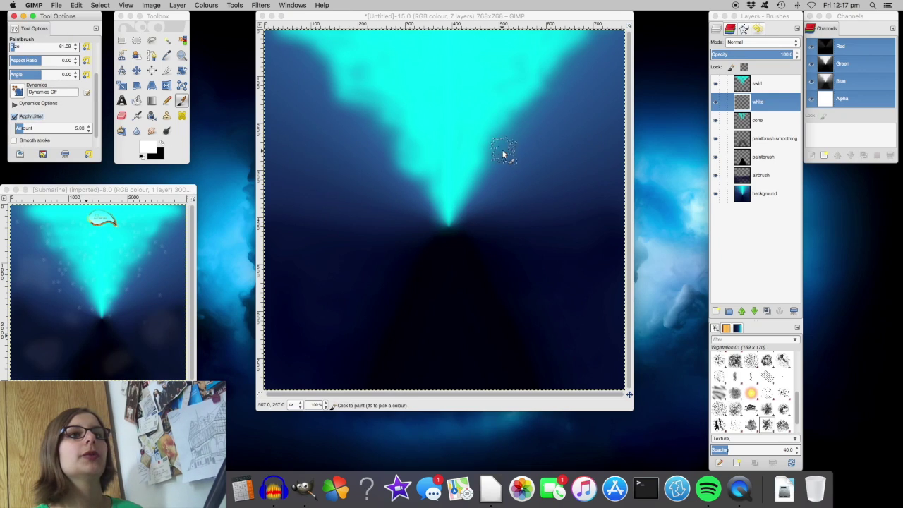
# Step: Scatter white specks over the beam and the water around it on the white layer, and lower the layer's opacity to 33.0
pyautogui.moveTo(547, 134); pyautogui.dragTo(564, 203)
pyautogui.moveTo(349, 183)
pyautogui.mouseDown()
pyautogui.moveTo(339, 128)
pyautogui.moveTo(402, 62)
pyautogui.moveTo(469, 205)
pyautogui.moveTo(473, 98)
pyautogui.moveTo(460, 91)
pyautogui.moveTo(472, 61)
pyautogui.moveTo(500, 48)
pyautogui.moveTo(450, 62)
pyautogui.moveTo(380, 56)
pyautogui.moveTo(358, 38)
pyautogui.moveTo(451, 138)
pyautogui.moveTo(518, 100)
pyautogui.moveTo(567, 119)
pyautogui.moveTo(584, 103)
pyautogui.moveTo(552, 60)
pyautogui.moveTo(506, 159)
pyautogui.moveTo(328, 166)
pyautogui.moveTo(279, 104)
pyautogui.moveTo(288, 113)
pyautogui.moveTo(302, 41)
pyautogui.moveTo(393, 144)
pyautogui.moveTo(389, 135)
pyautogui.moveTo(410, 192)
pyautogui.moveTo(480, 233)
pyautogui.moveTo(483, 225)
pyautogui.moveTo(523, 230)
pyautogui.moveTo(504, 200)
pyautogui.moveTo(389, 211)
pyautogui.moveTo(367, 143)
pyautogui.moveTo(337, 108)
pyautogui.moveTo(329, 131)
pyautogui.moveTo(291, 98)
pyautogui.moveTo(603, 127)
pyautogui.mouseUp()
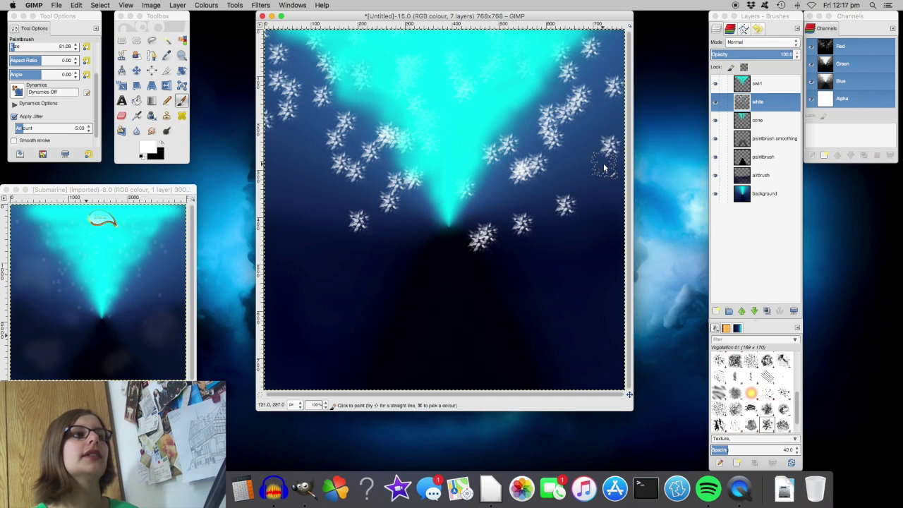
pyautogui.click(748, 55)
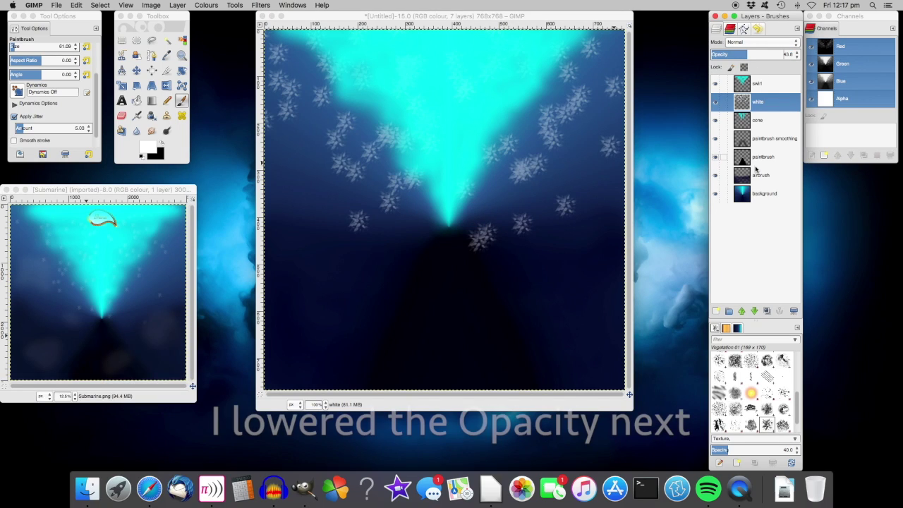
pyautogui.click(738, 49)
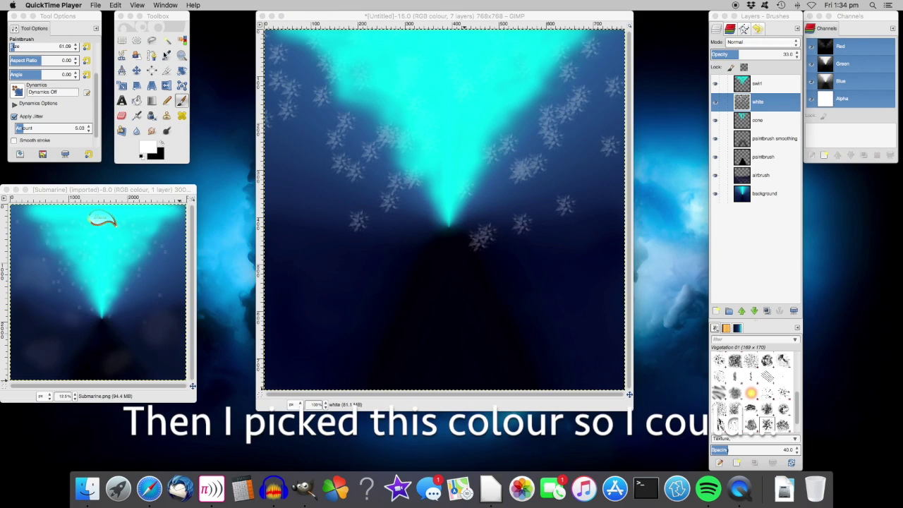
# Step: Pick the dark blue-grey cloud colour from the Submarine image as the foreground colour for the Airbrush
pyautogui.click(166, 55)
pyautogui.click(166, 55)
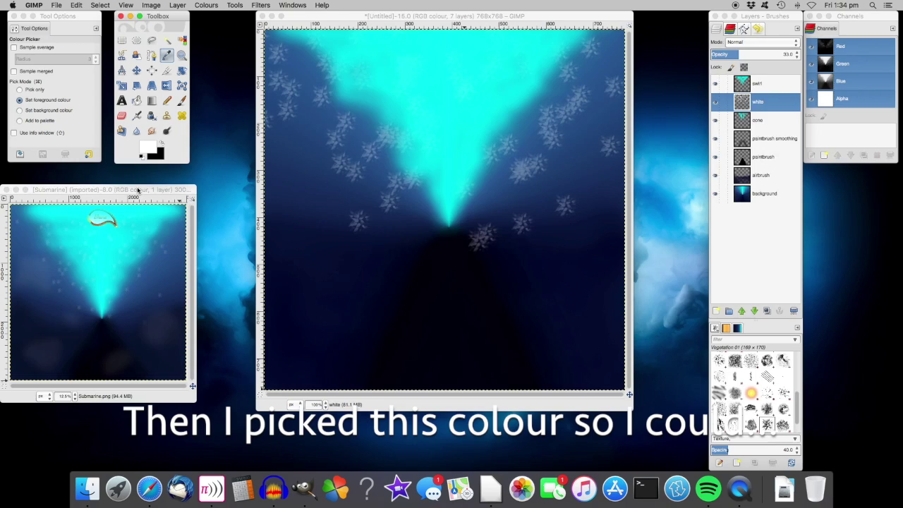
pyautogui.click(137, 191)
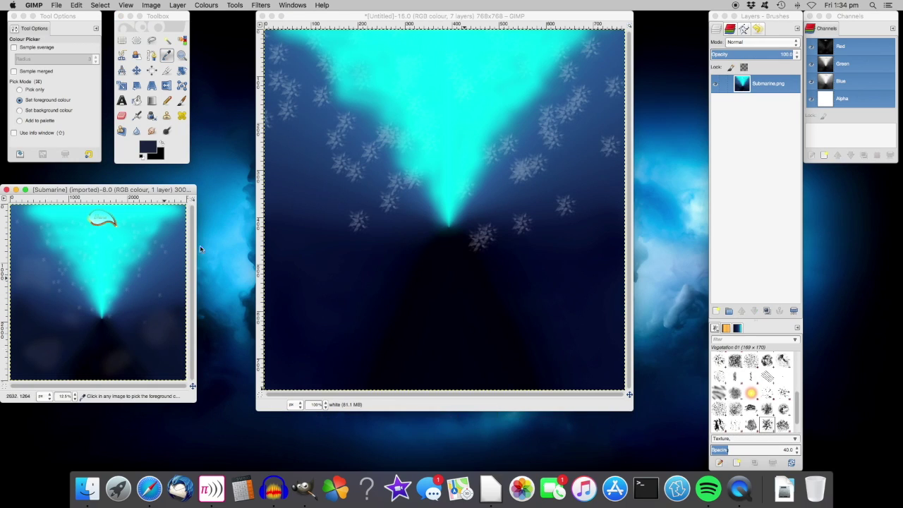
pyautogui.click(136, 115)
# Step: Add a transparent layer named "clouds" to the untitled image and place it directly below the cone layer
pyautogui.click(596, 15)
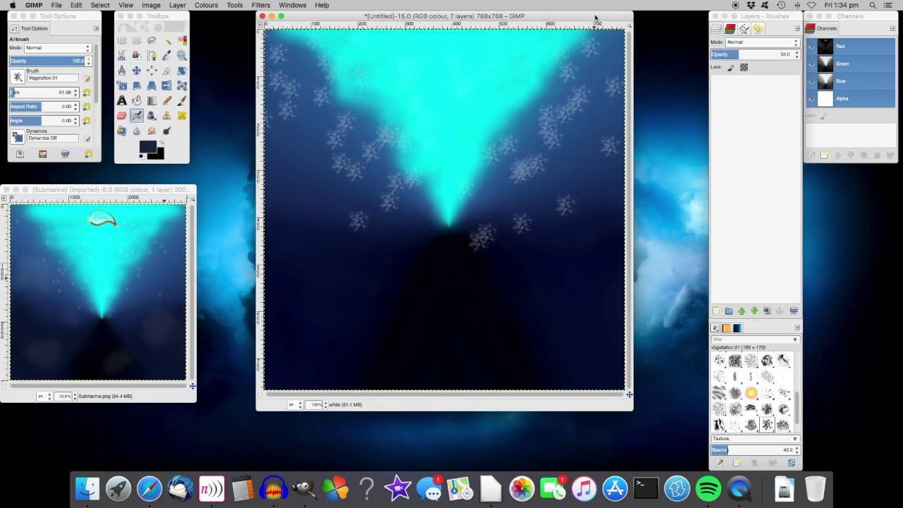
pyautogui.click(721, 311)
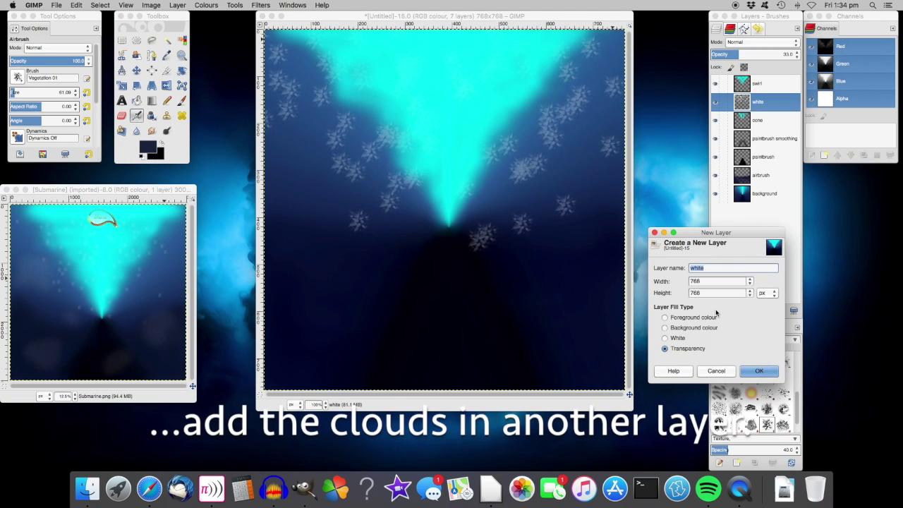
pyautogui.write('clouds')
pyautogui.press('Return')
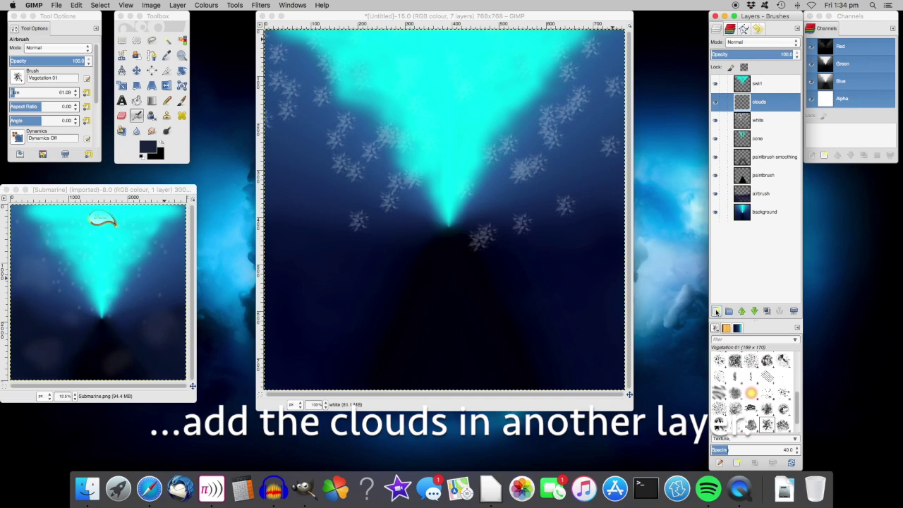
pyautogui.click(755, 311)
pyautogui.click(755, 311)
pyautogui.click(755, 311)
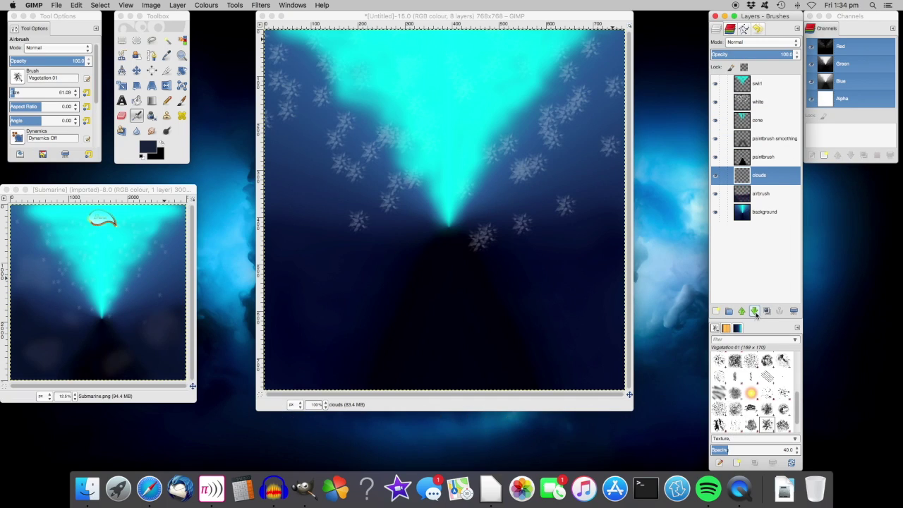
pyautogui.click(742, 310)
pyautogui.click(742, 310)
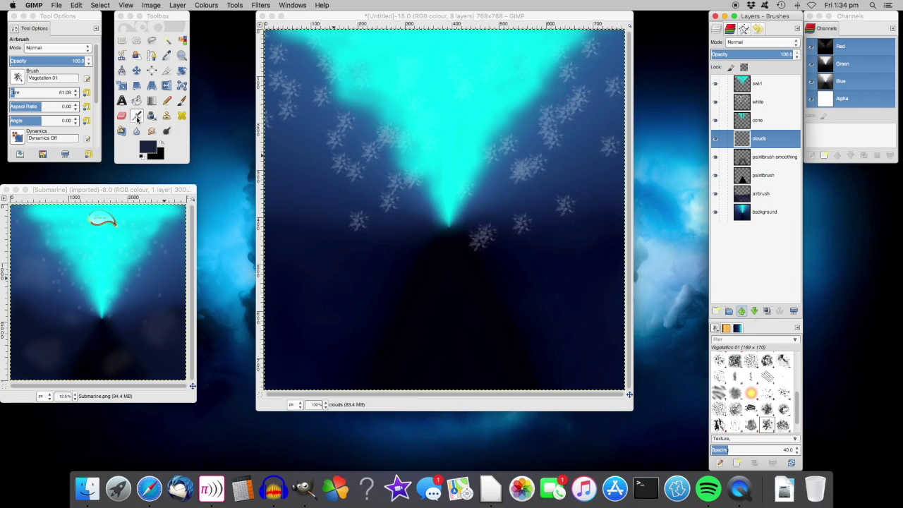
# Step: Airbrush soft clouds across the dark water with the 2. Hardness 025 brush at size 158.74, and lower the clouds layer's opacity to about 68
pyautogui.click(20, 79)
pyautogui.click(40, 108)
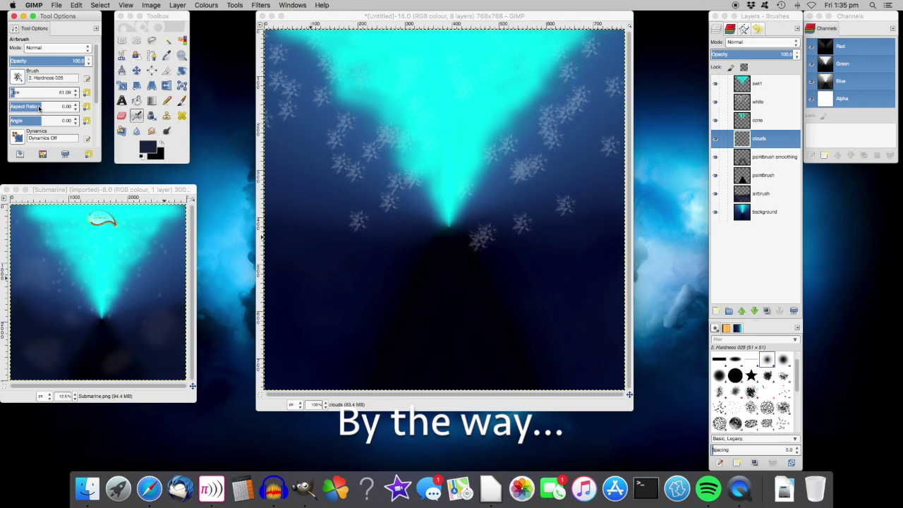
pyautogui.moveTo(15, 92); pyautogui.dragTo(19, 90)
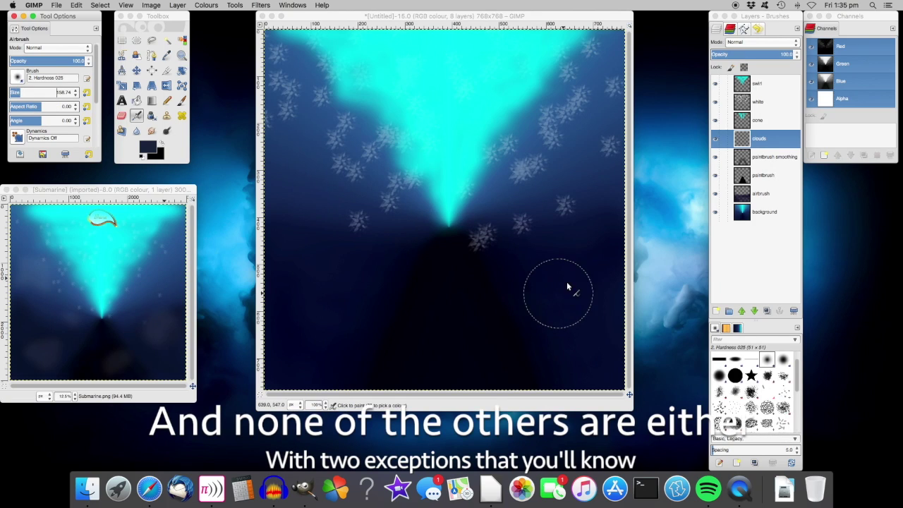
pyautogui.click(559, 314)
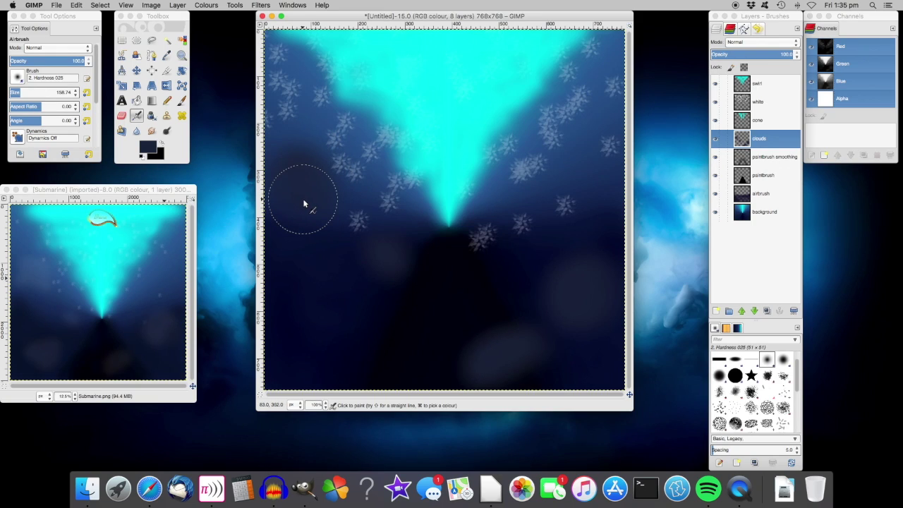
pyautogui.press('super')
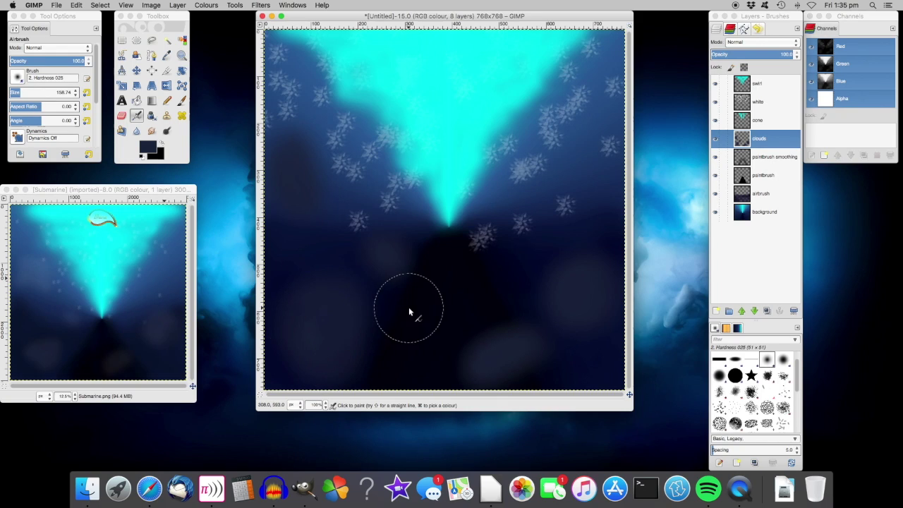
pyautogui.click(756, 53)
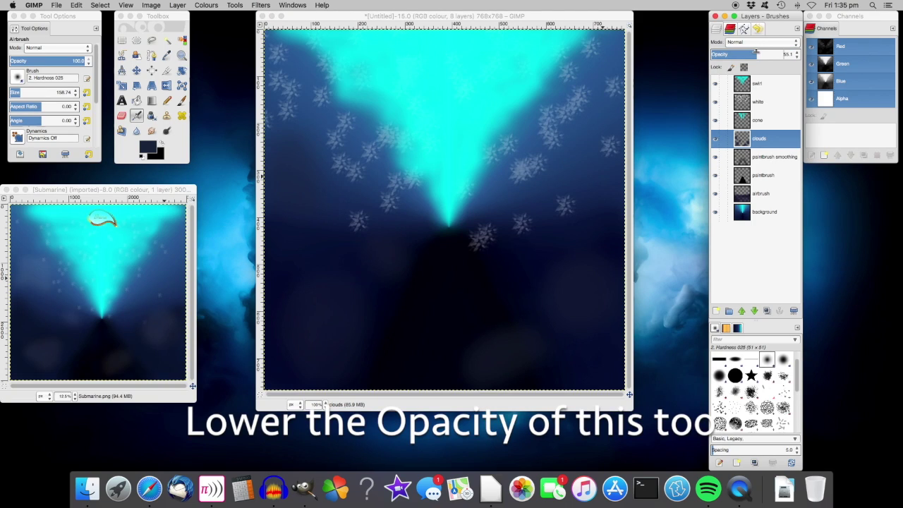
pyautogui.moveTo(757, 54); pyautogui.dragTo(767, 53)
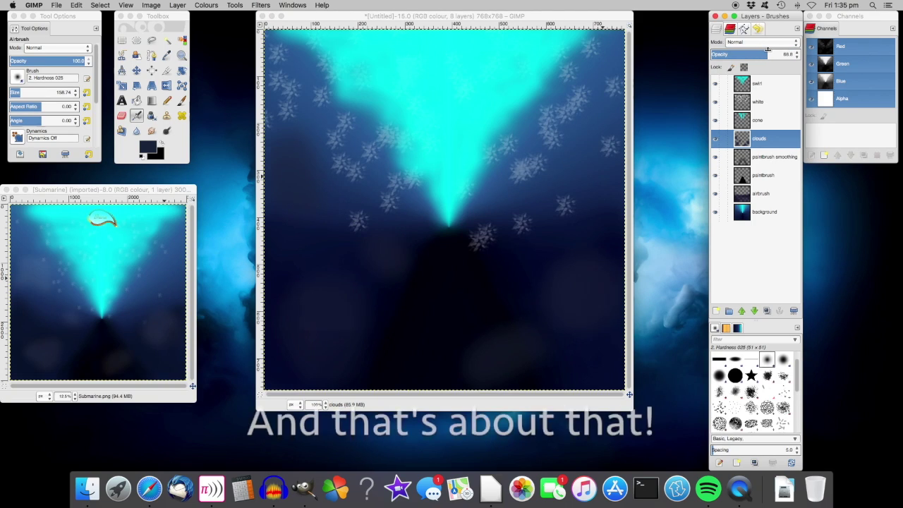